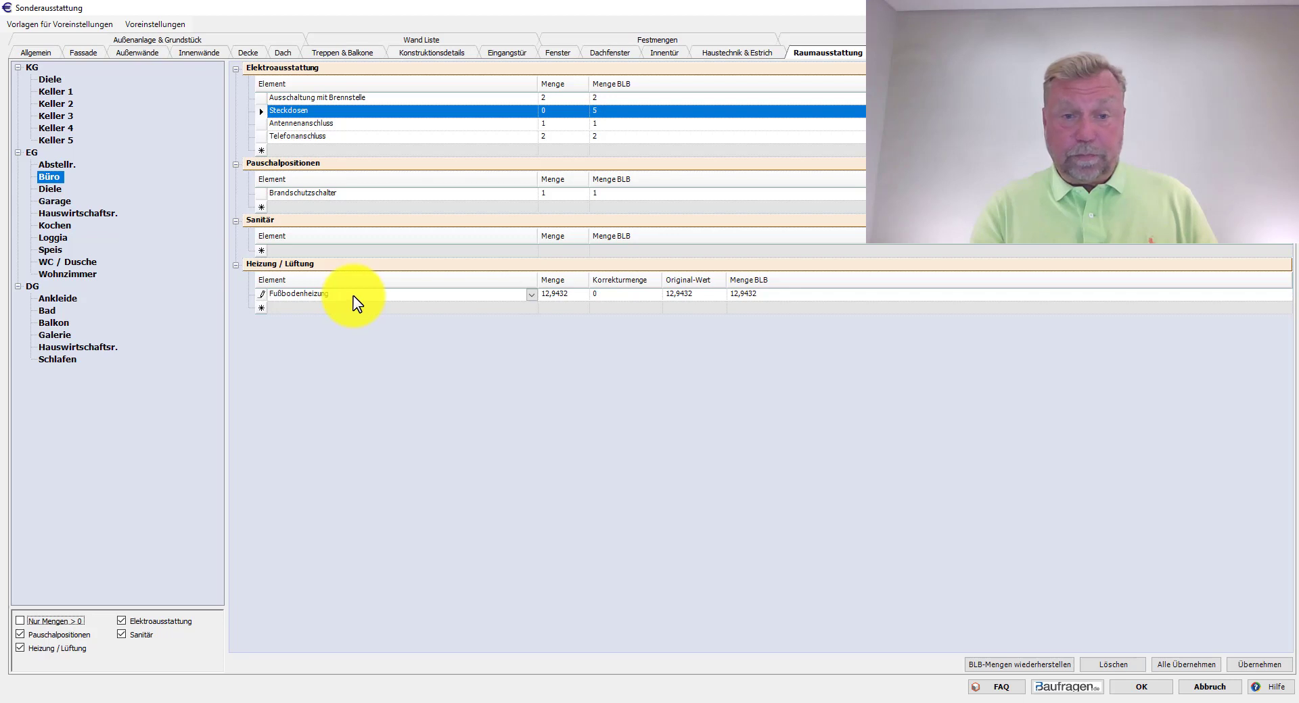
Add a +6 correction to Büro's Fußbodenheizung (now 18,9432) and display the Diele room.
{"action": "left_click", "coordinate": [348, 295]}
{"action": "left_click", "coordinate": [614, 295]}
{"action": "type", "text": "+6"}
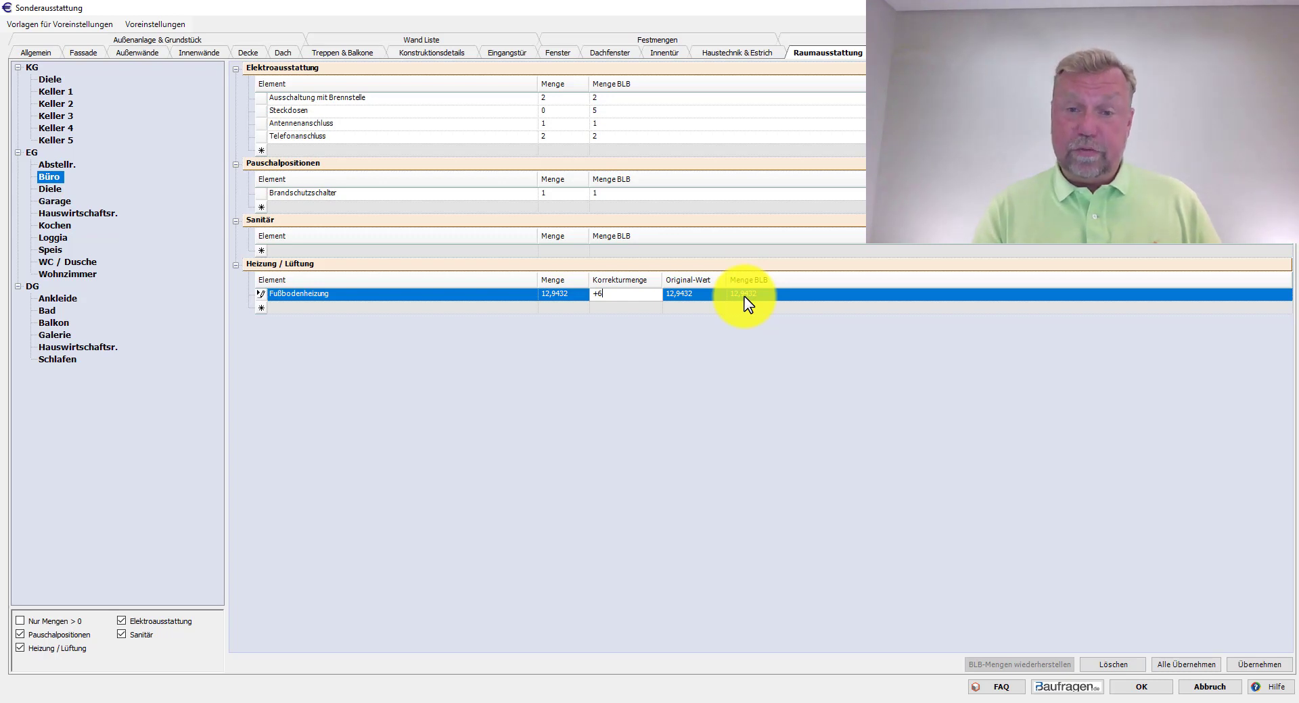
{"action": "left_click", "coordinate": [321, 298]}
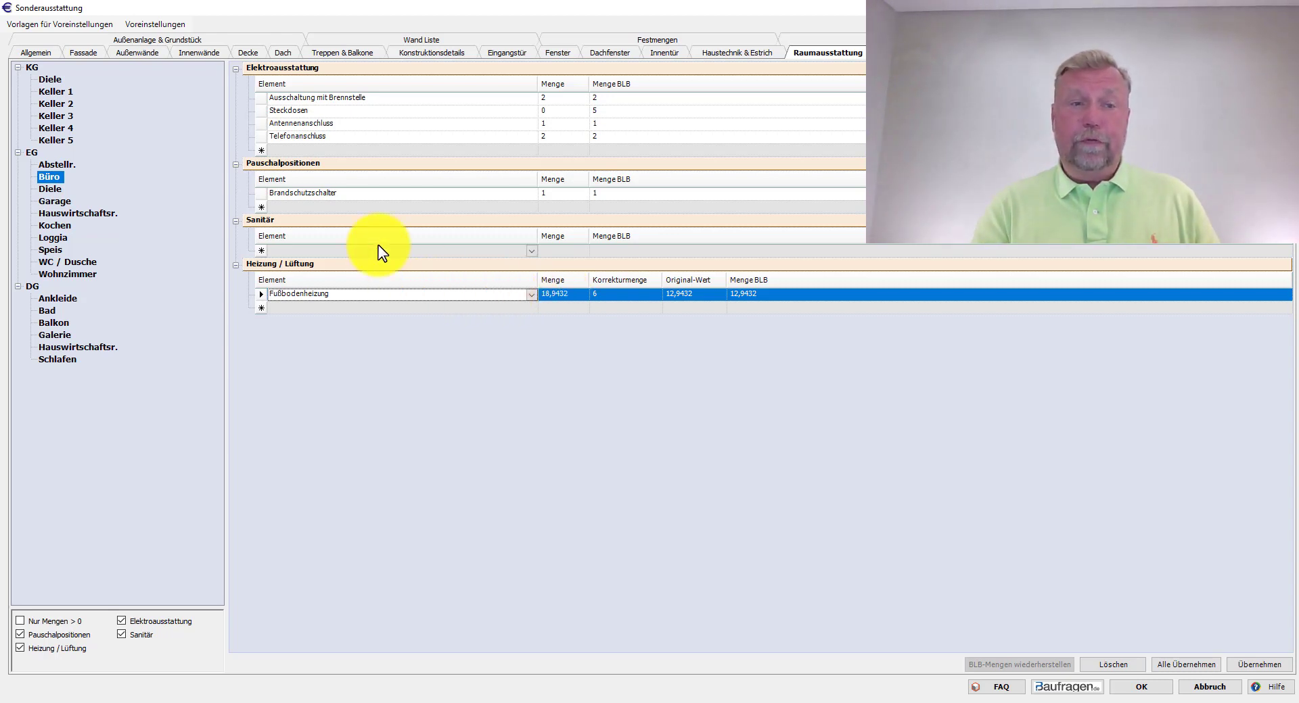
{"action": "left_click", "coordinate": [50, 190]}
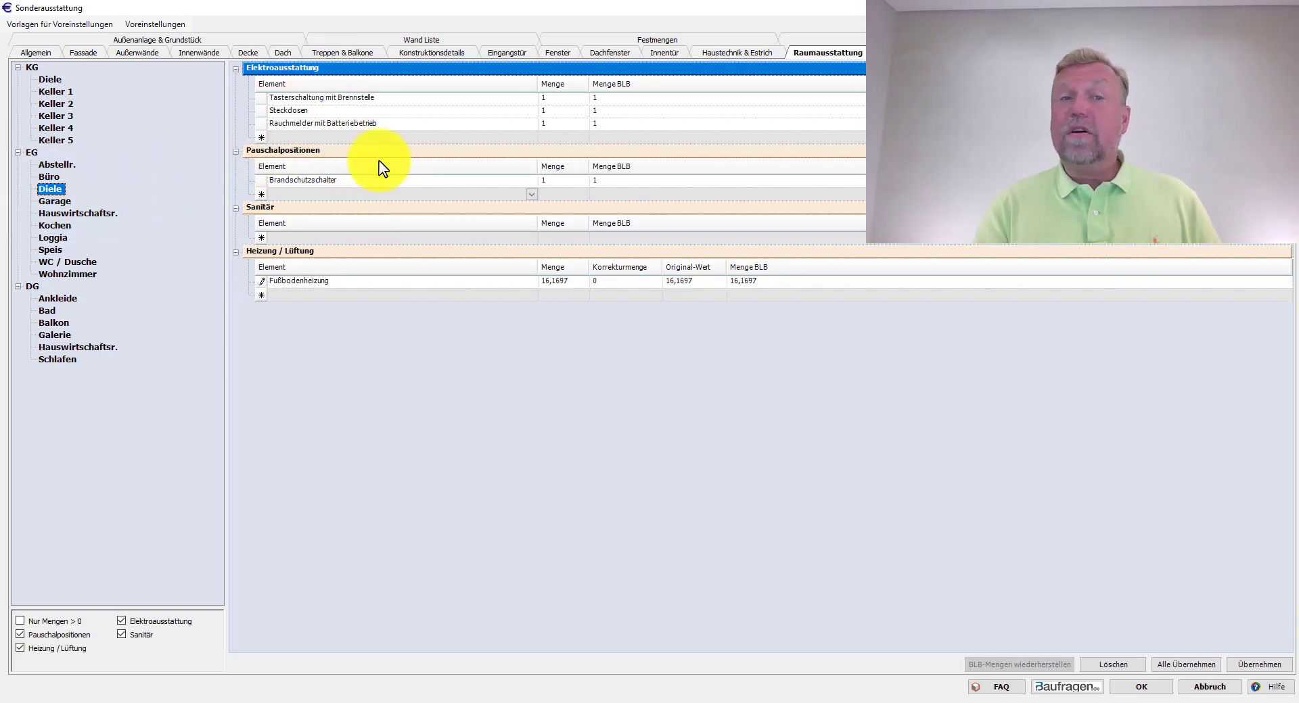
{"action": "left_click", "coordinate": [261, 172]}
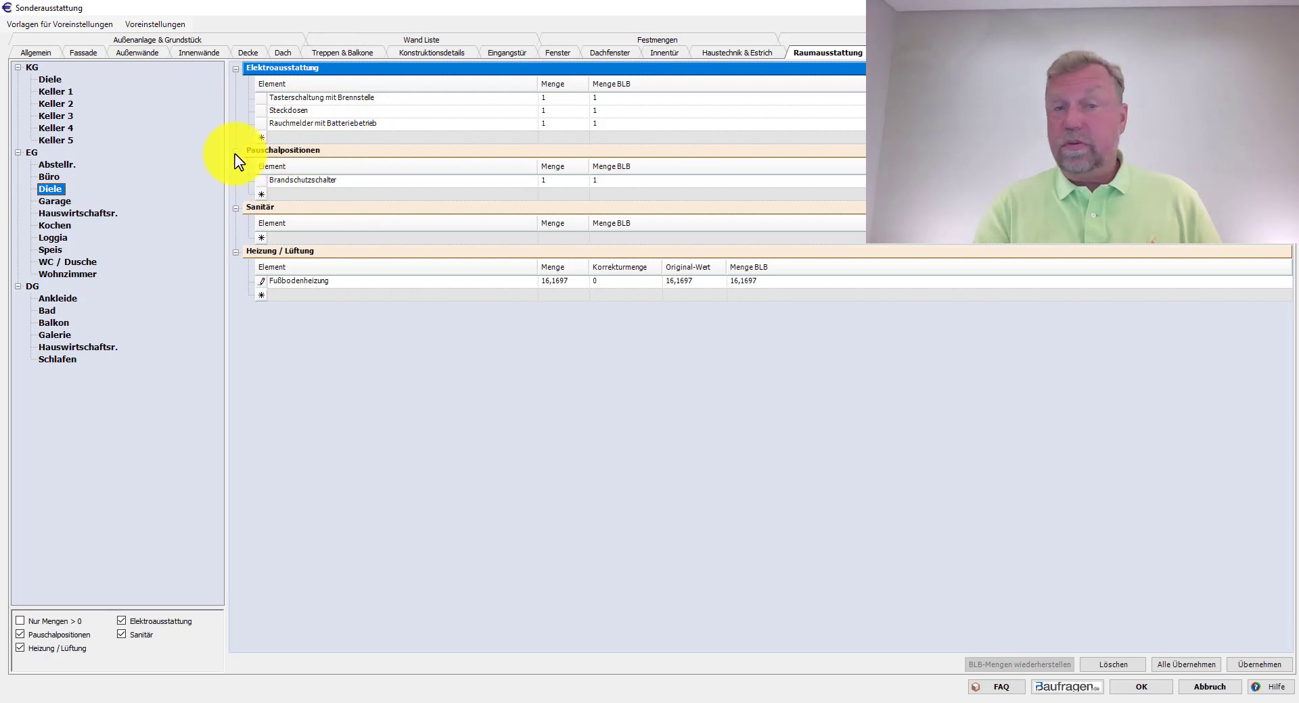
{"action": "left_click", "coordinate": [532, 138]}
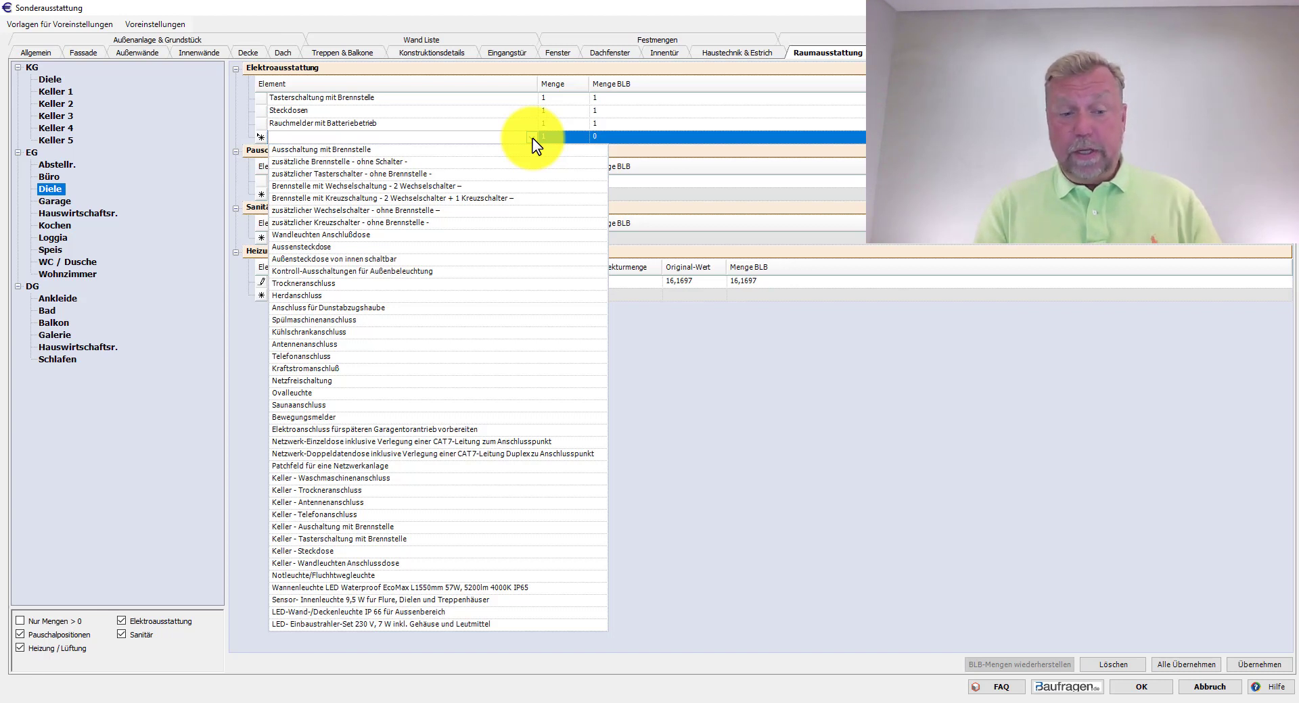
{"action": "left_click", "coordinate": [533, 139]}
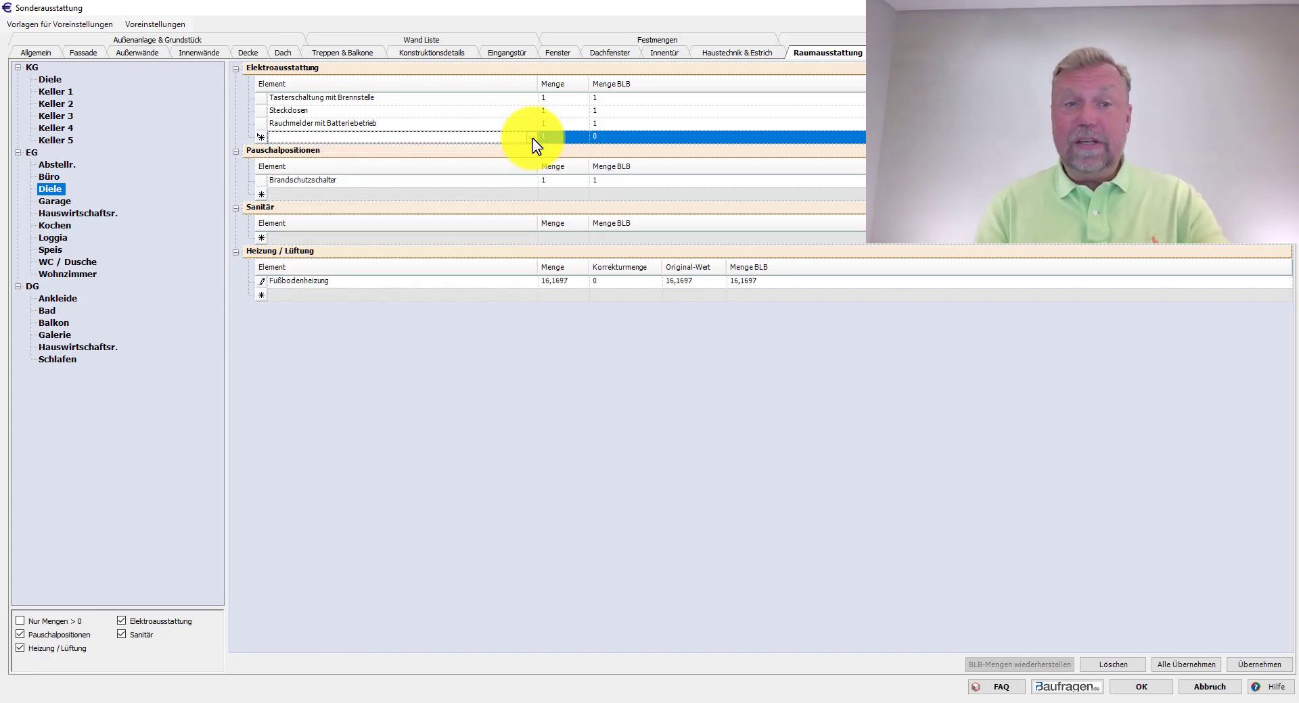
{"action": "left_click", "coordinate": [263, 138]}
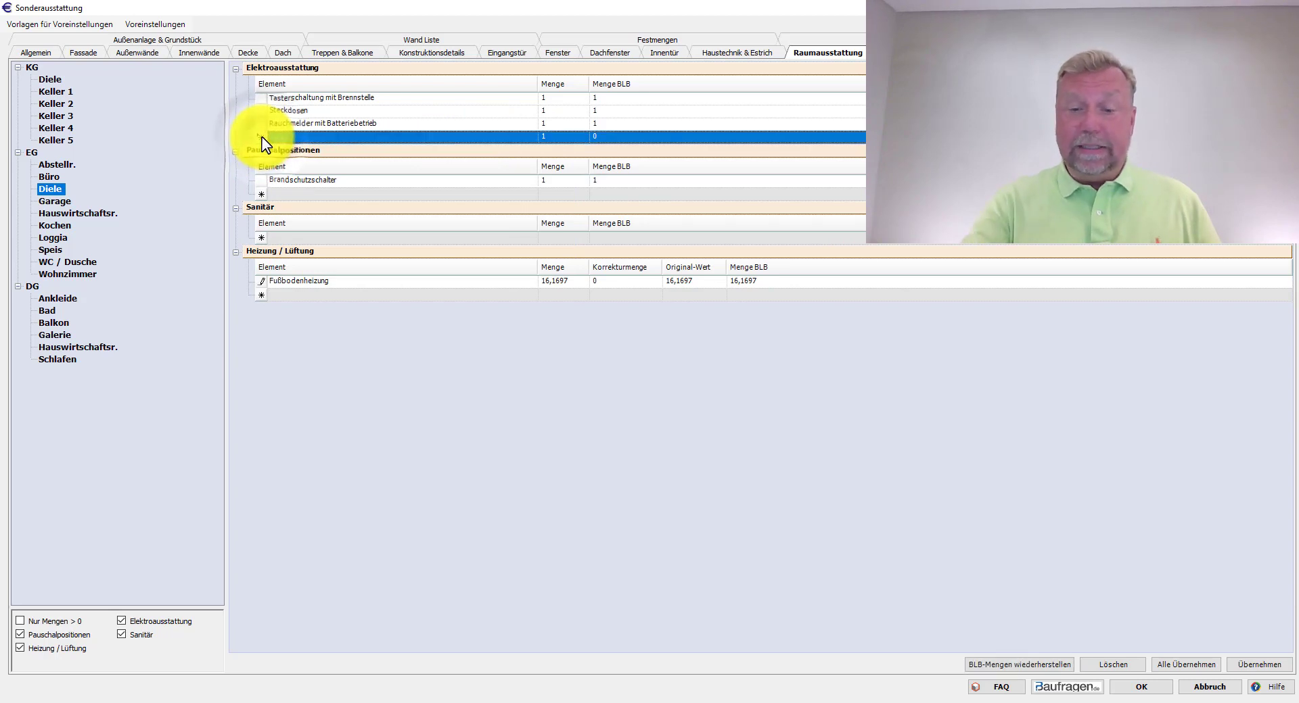
{"action": "key", "text": "Delete"}
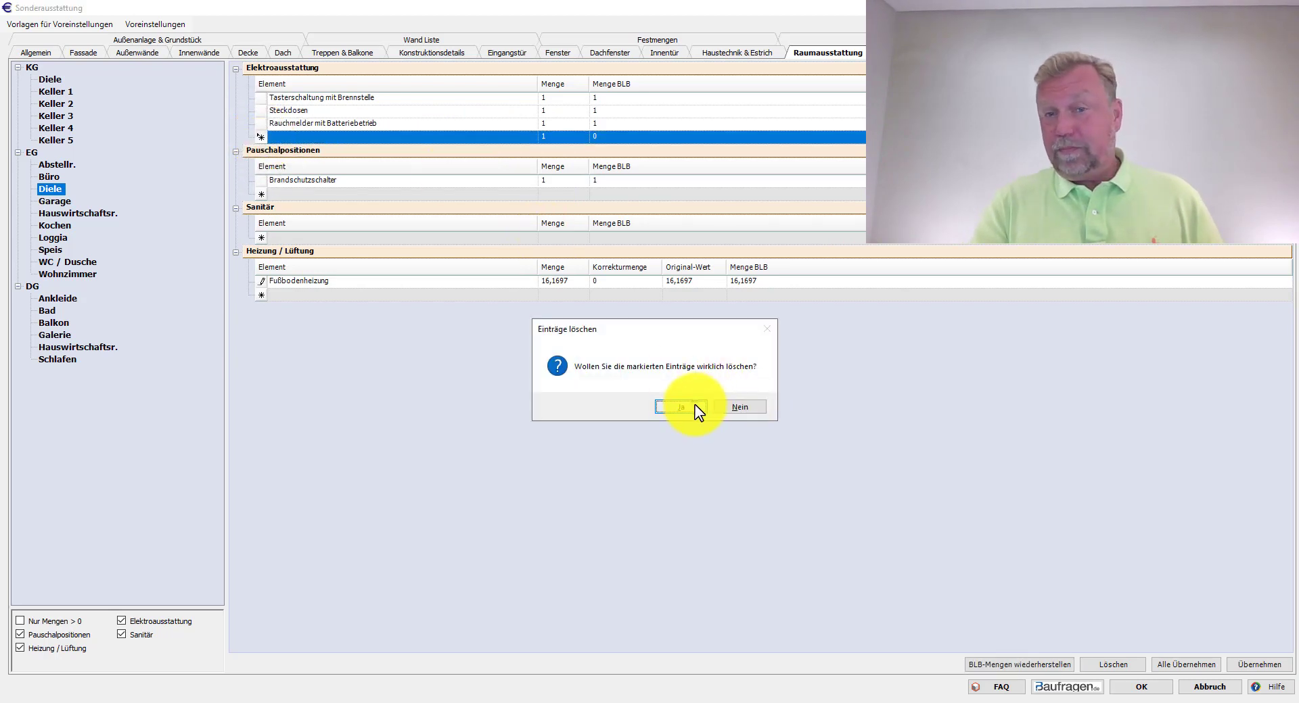
{"action": "left_click", "coordinate": [698, 411]}
{"action": "left_click", "coordinate": [661, 409]}
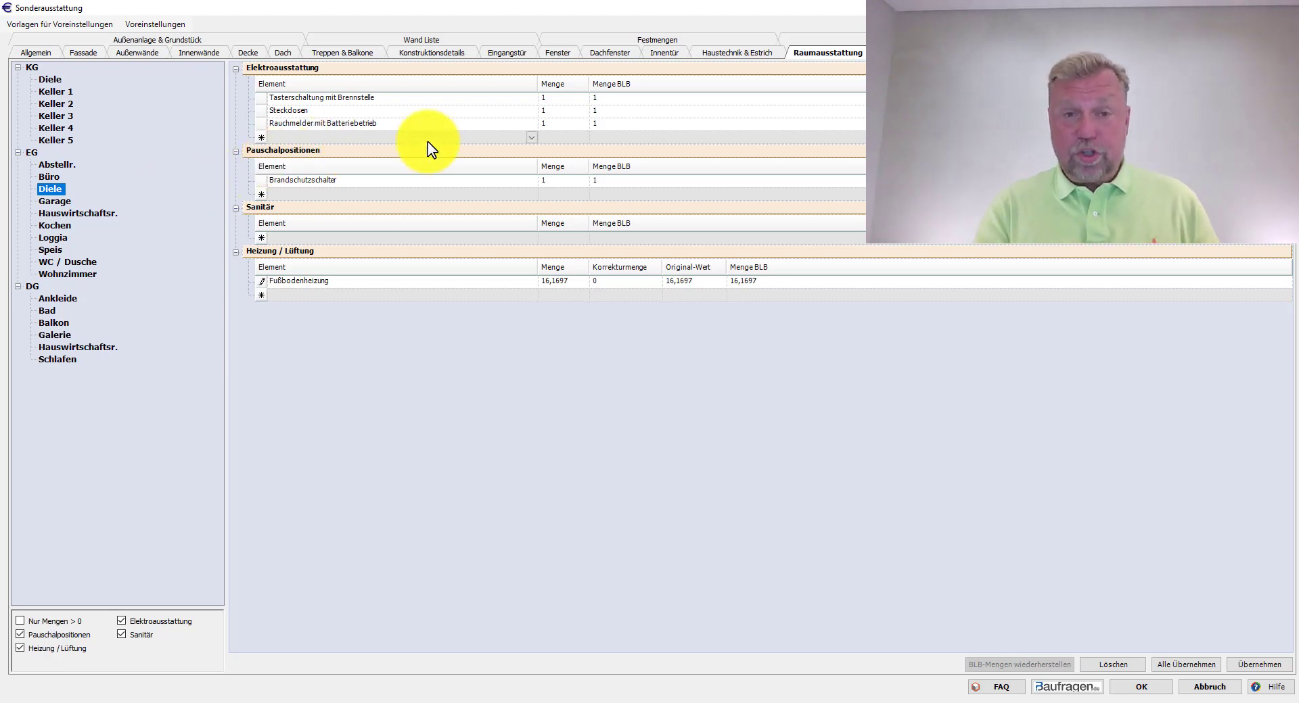
Enter 9 as Diele's Steckdosen quantity, then switch to the Loggia room.
{"action": "left_click", "coordinate": [531, 138]}
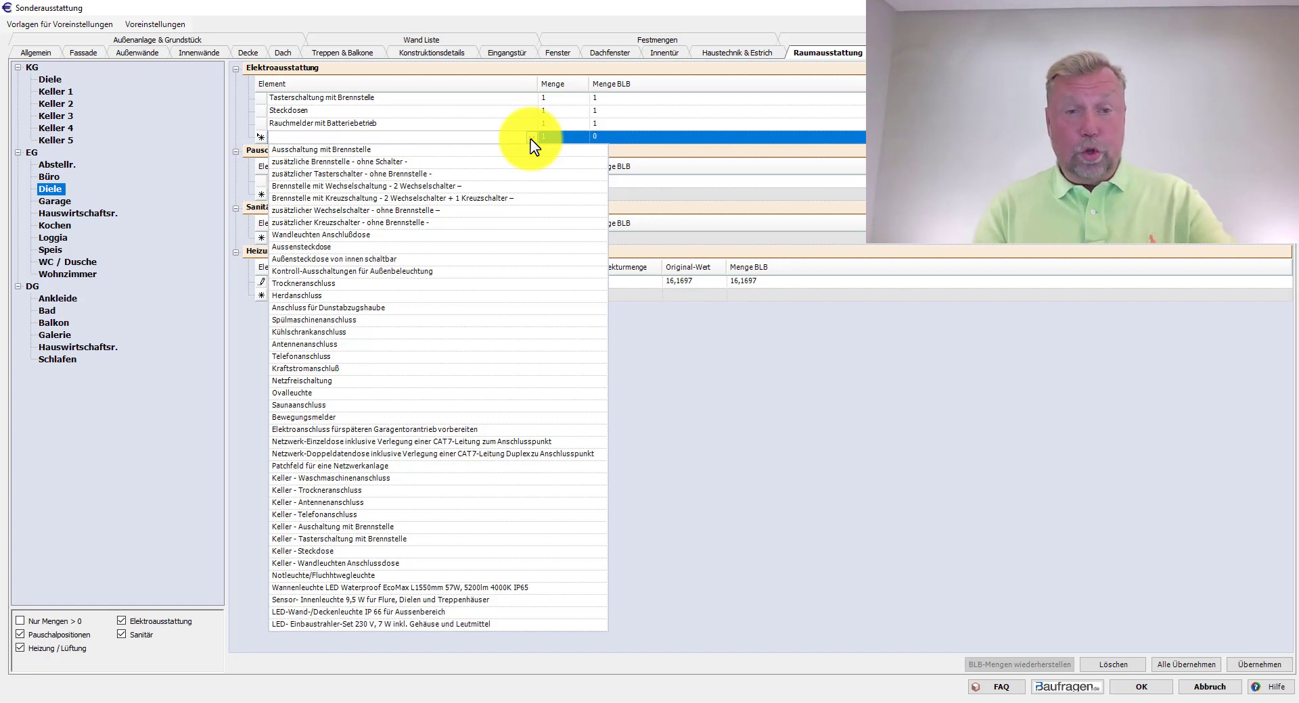
{"action": "left_click", "coordinate": [531, 139]}
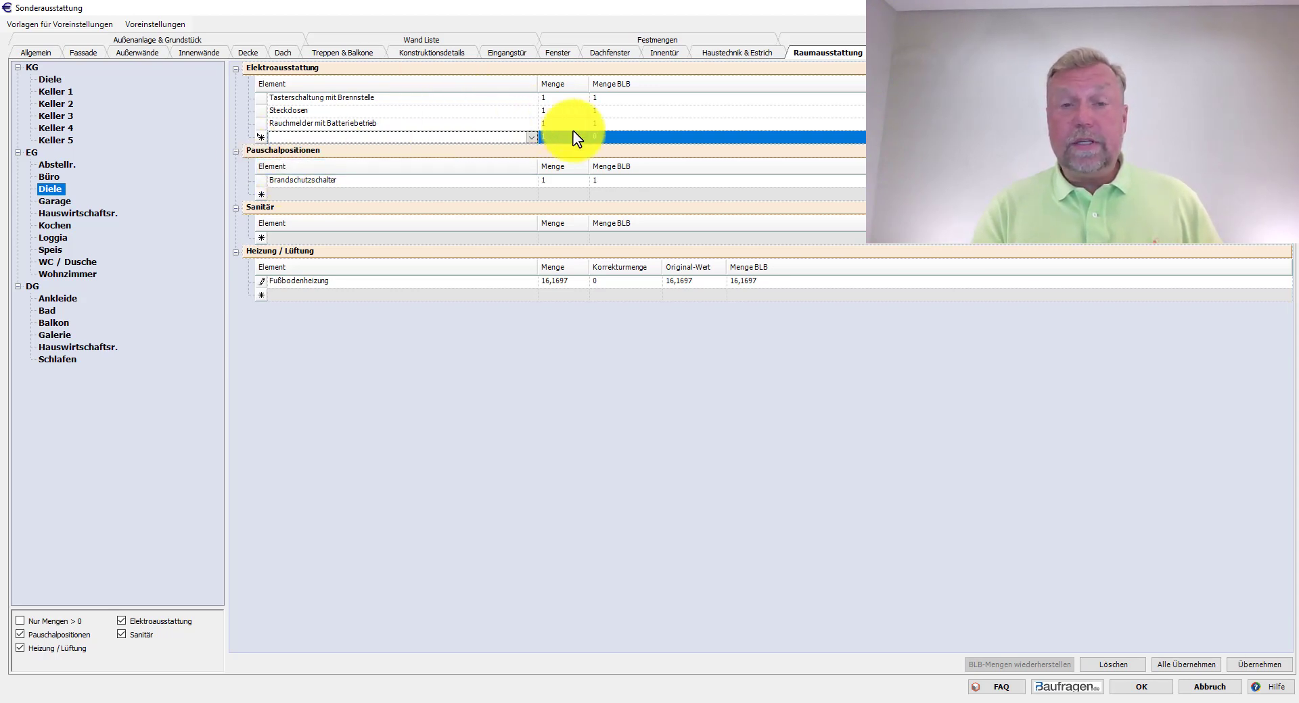
{"action": "left_click", "coordinate": [561, 111]}
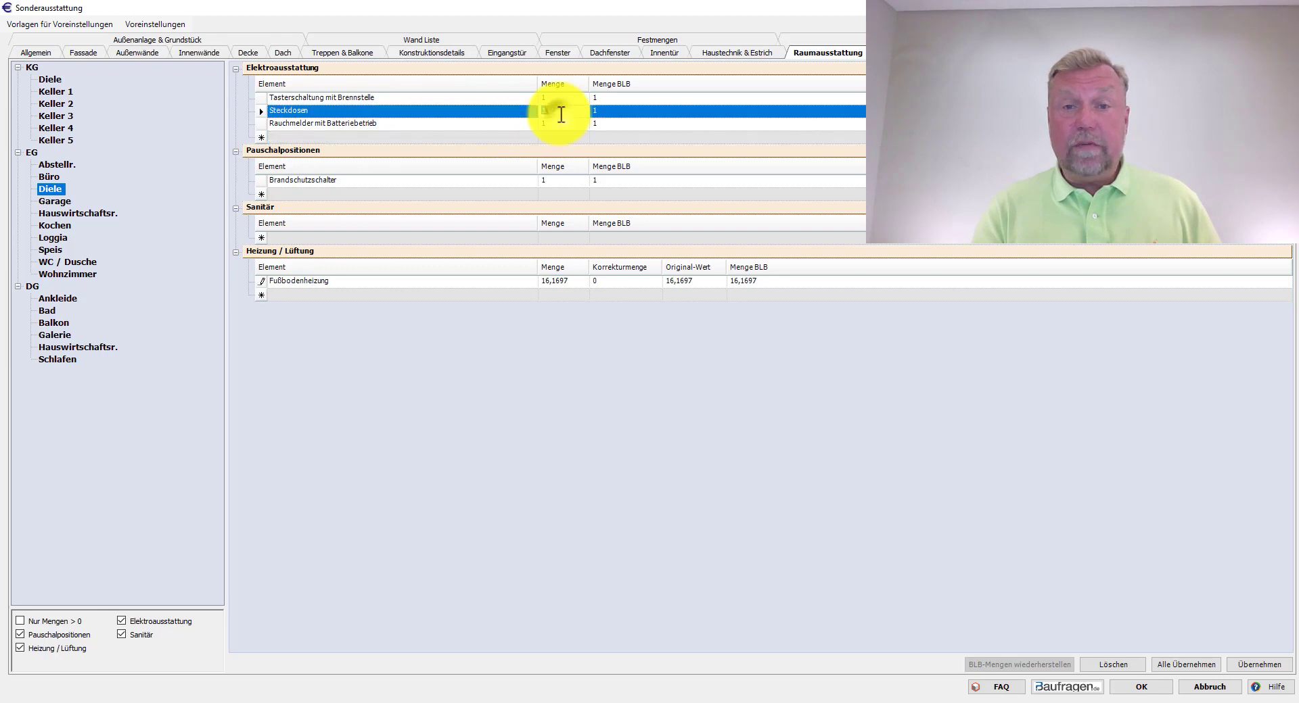
{"action": "type", "text": "9"}
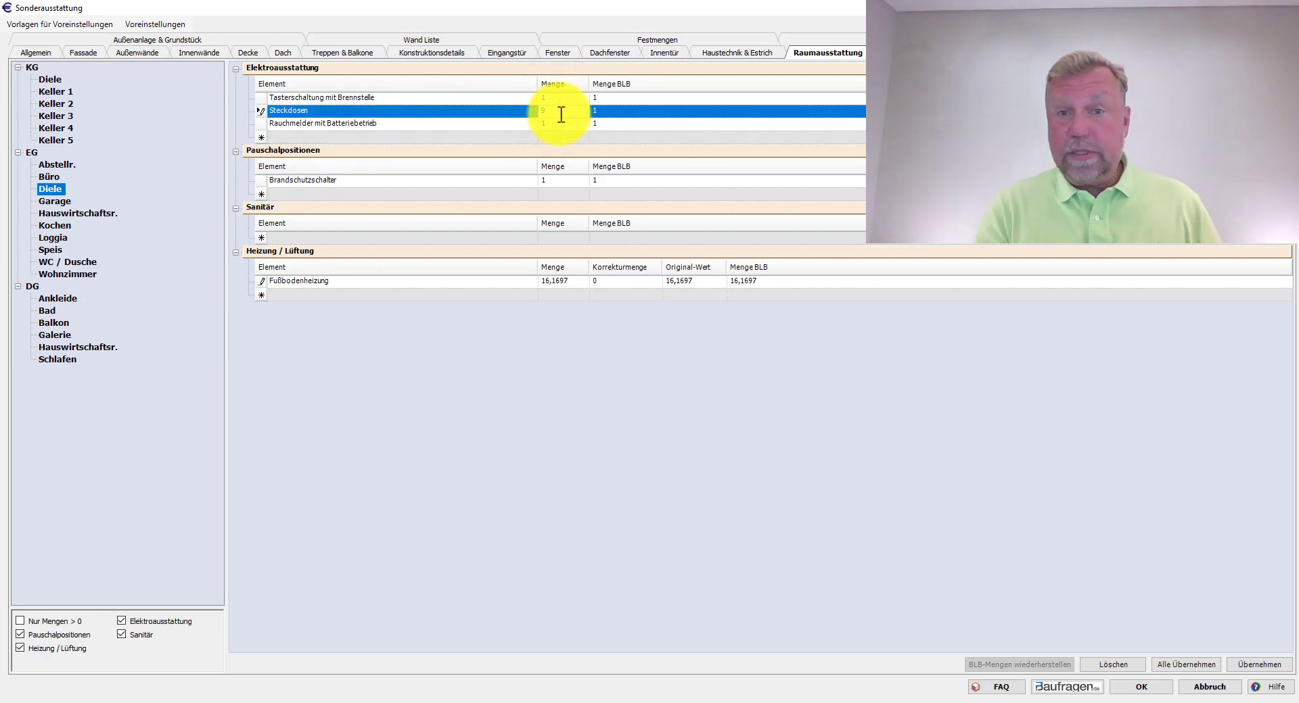
{"action": "left_click", "coordinate": [547, 138]}
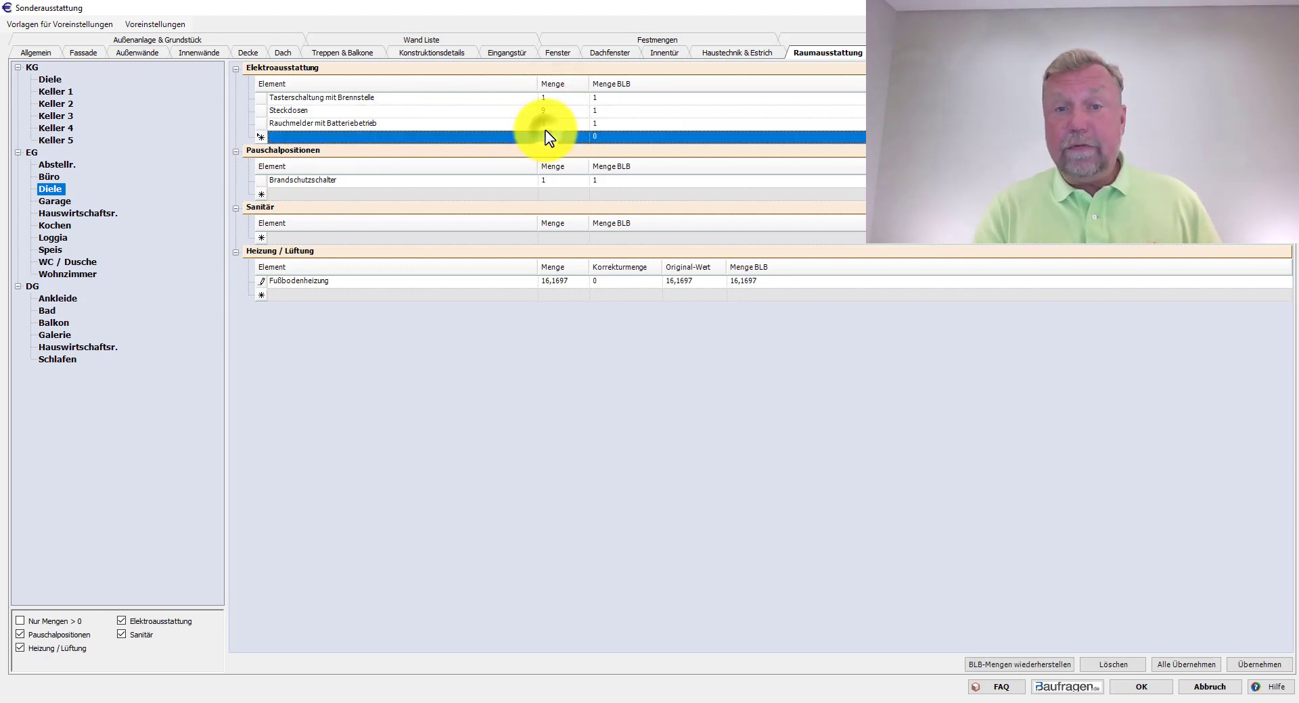
{"action": "left_click", "coordinate": [600, 113]}
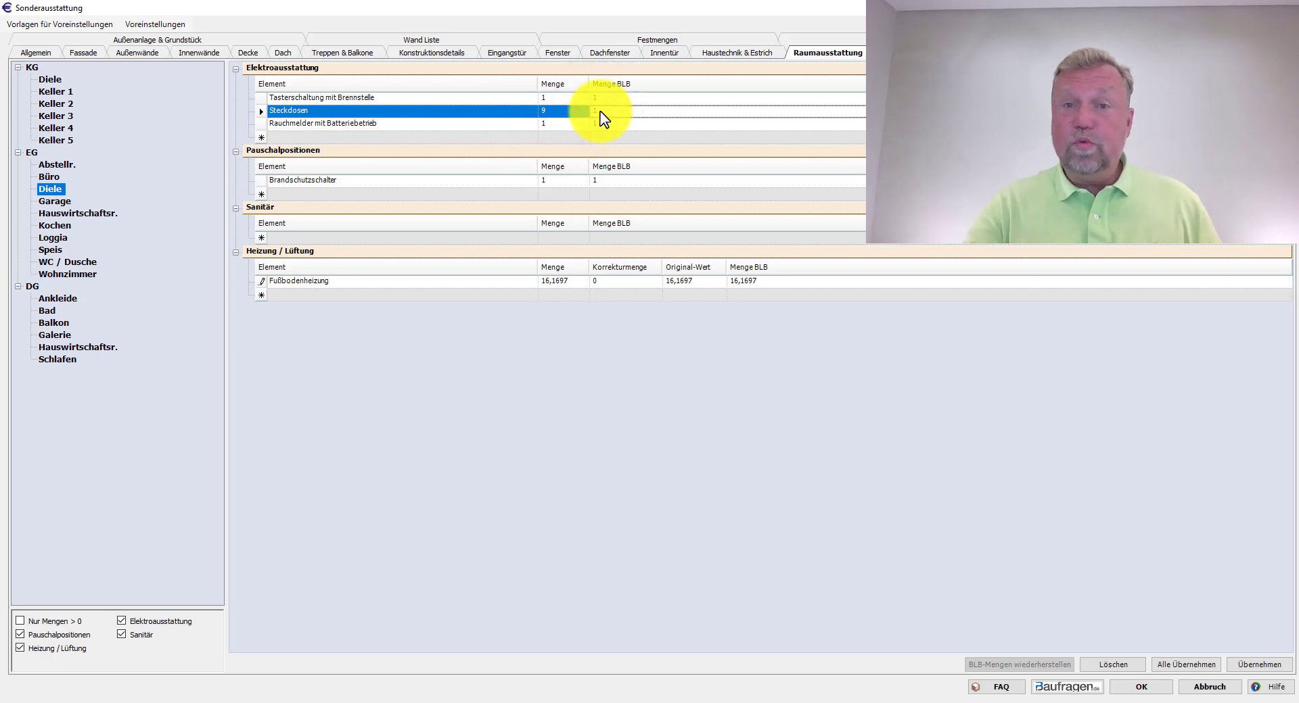
{"action": "left_click", "coordinate": [577, 123]}
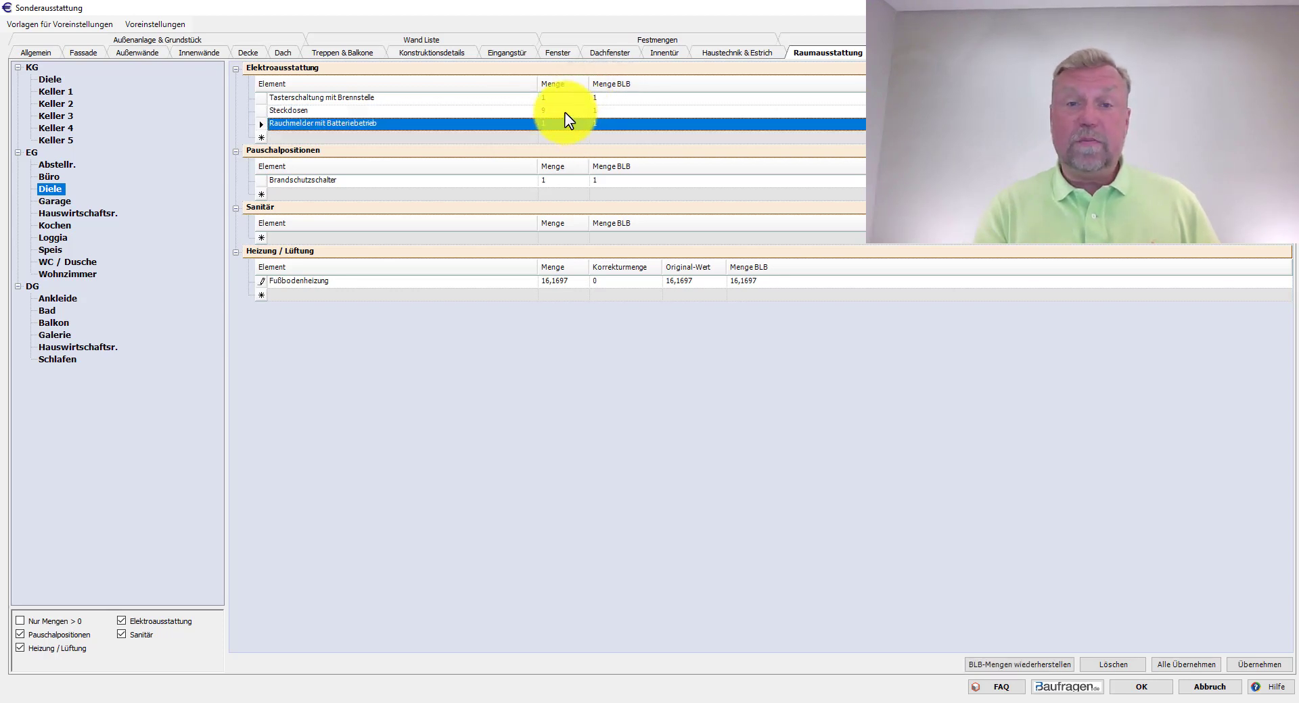
{"action": "left_click", "coordinate": [566, 111]}
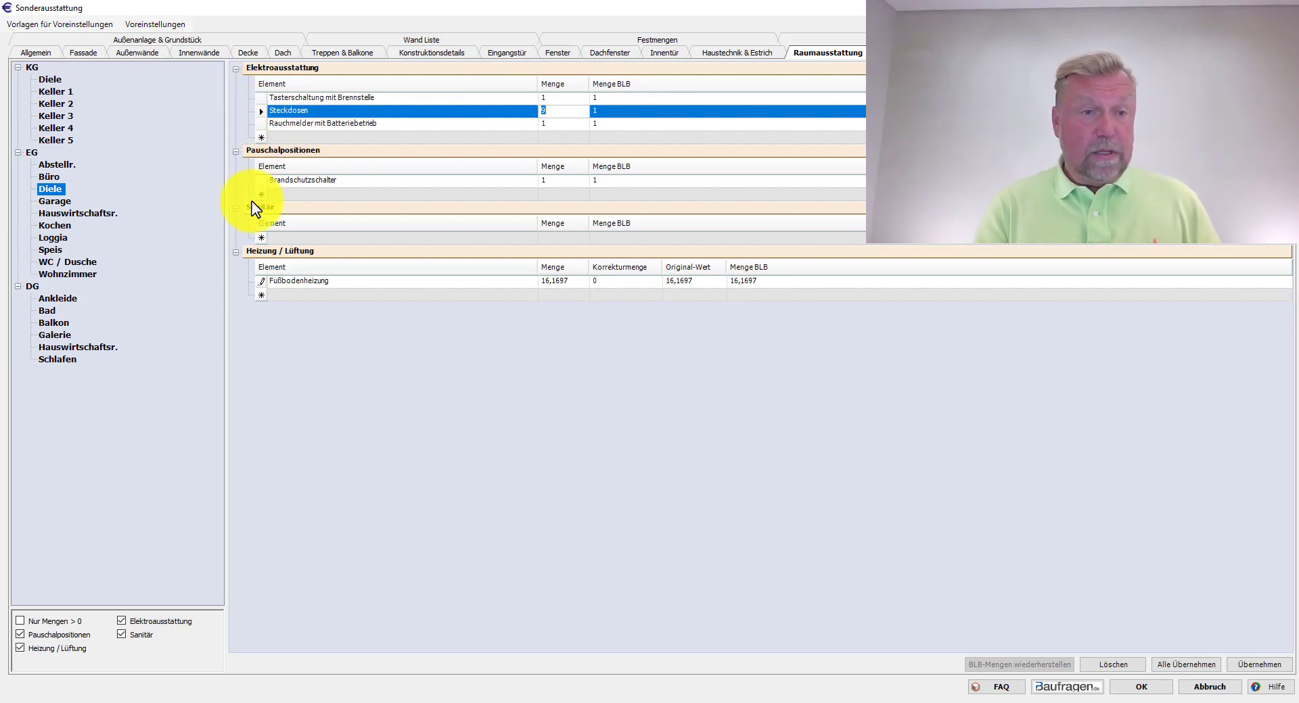
{"action": "left_click", "coordinate": [63, 238]}
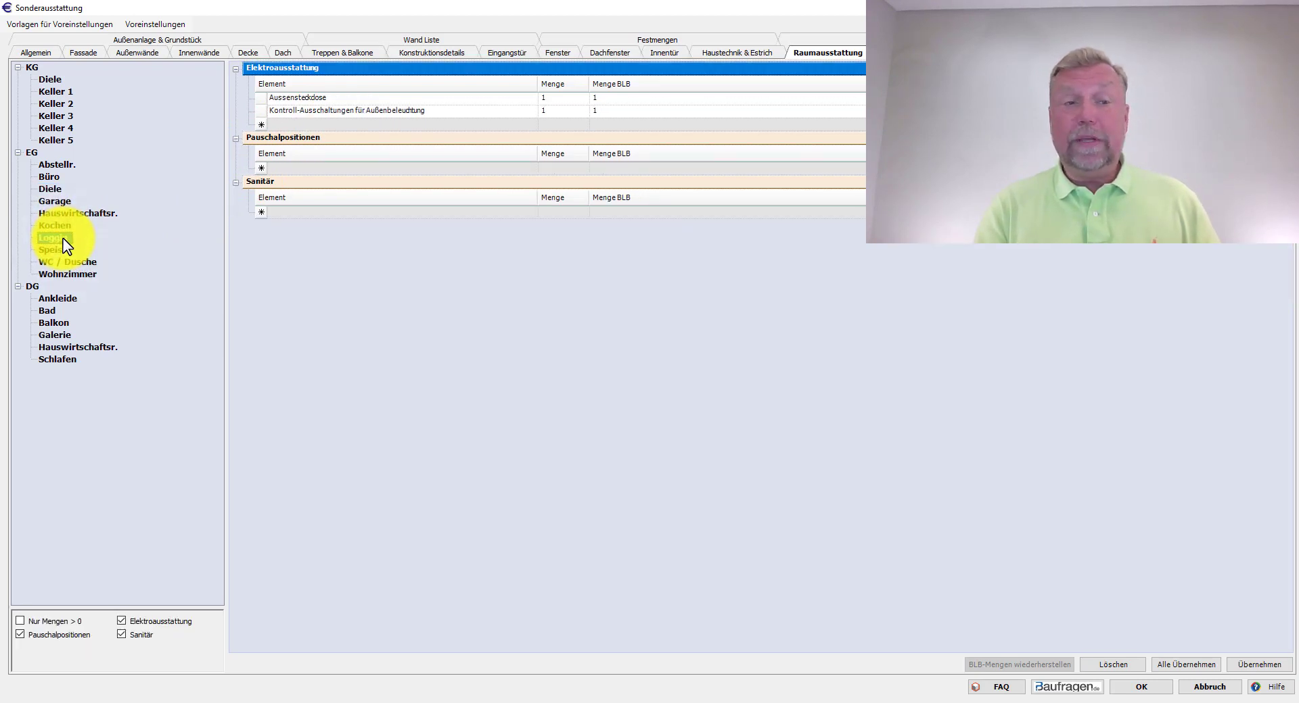
Show the DG Balkon room, then the EG Wohnzimmer room.
{"action": "left_click", "coordinate": [68, 324]}
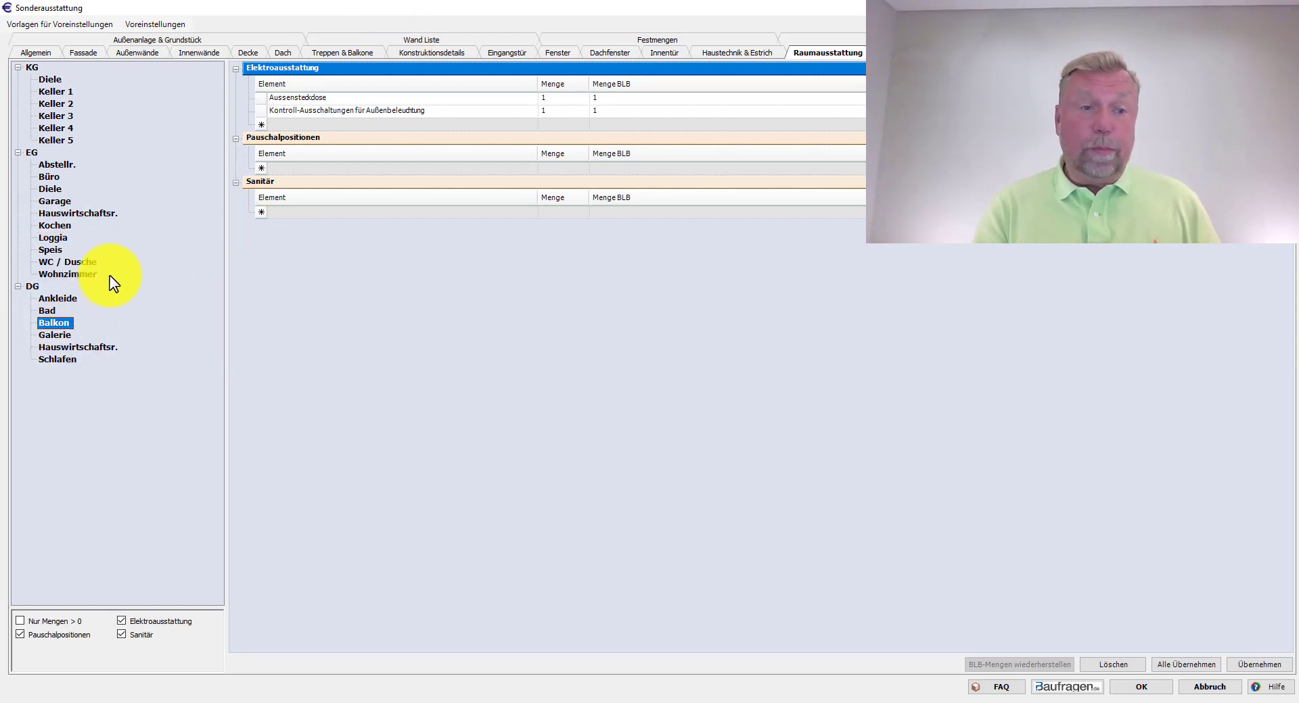
{"action": "left_click", "coordinate": [79, 275]}
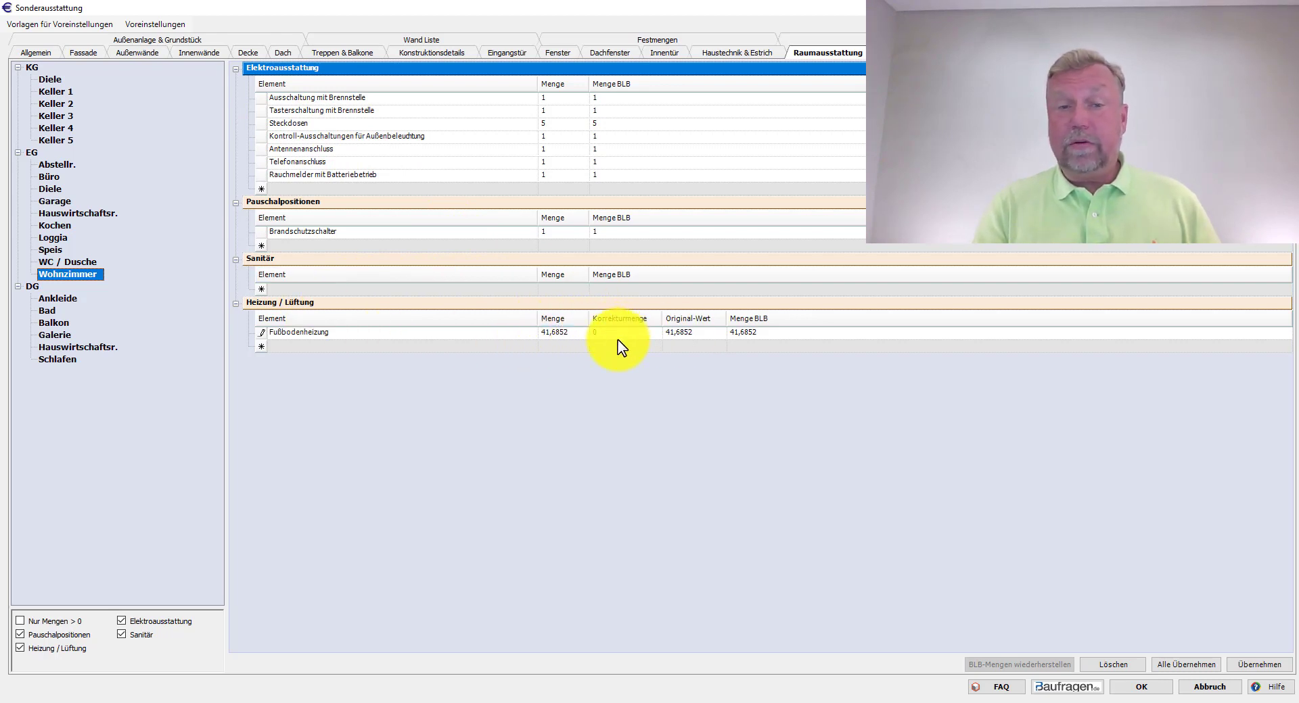
Add an empty Pauschalpositionen row below Brandschutzschalter in Wohnzimmer.
{"action": "left_click", "coordinate": [501, 246]}
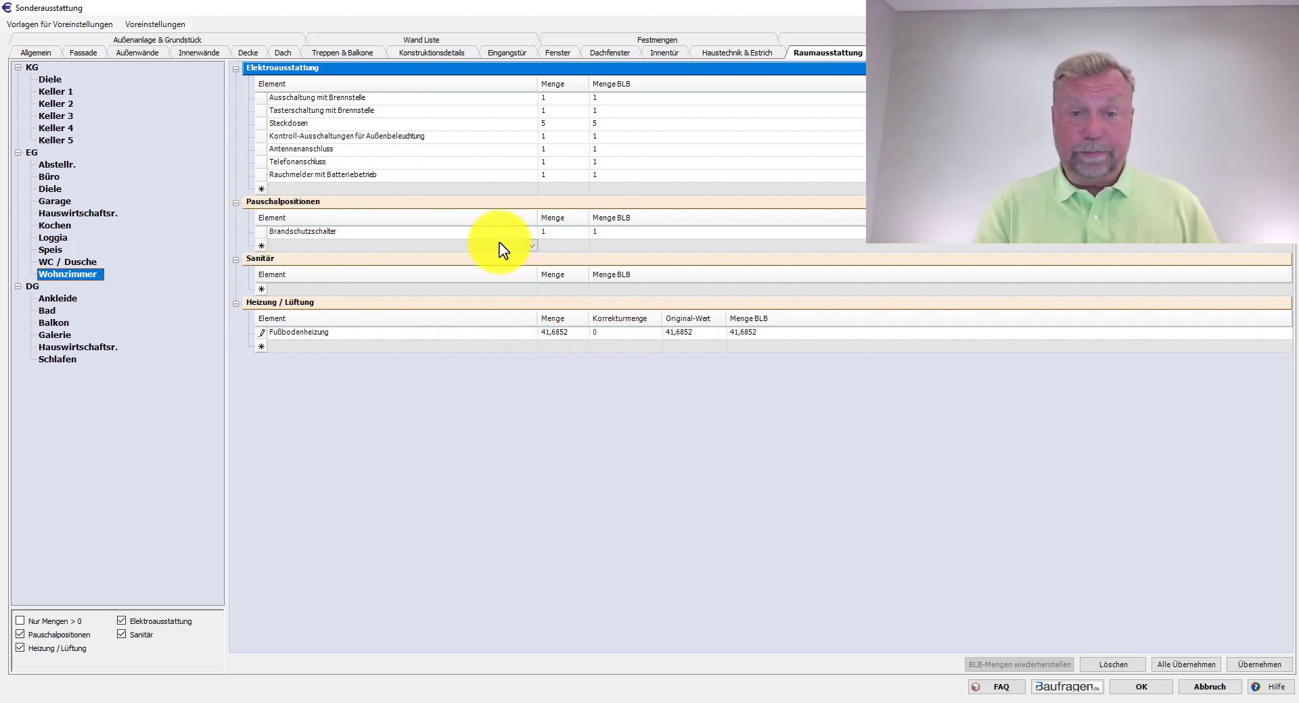
{"action": "left_click", "coordinate": [533, 234]}
{"action": "left_click", "coordinate": [531, 236]}
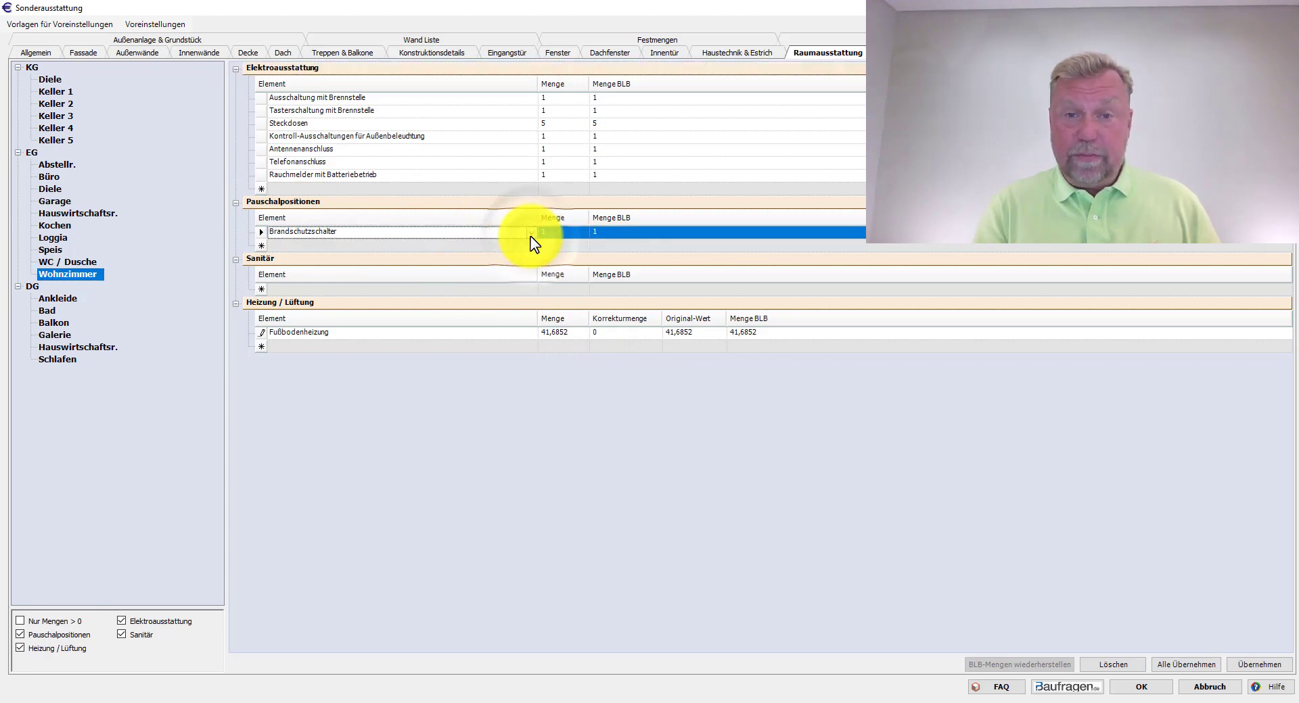
{"action": "left_click", "coordinate": [531, 246]}
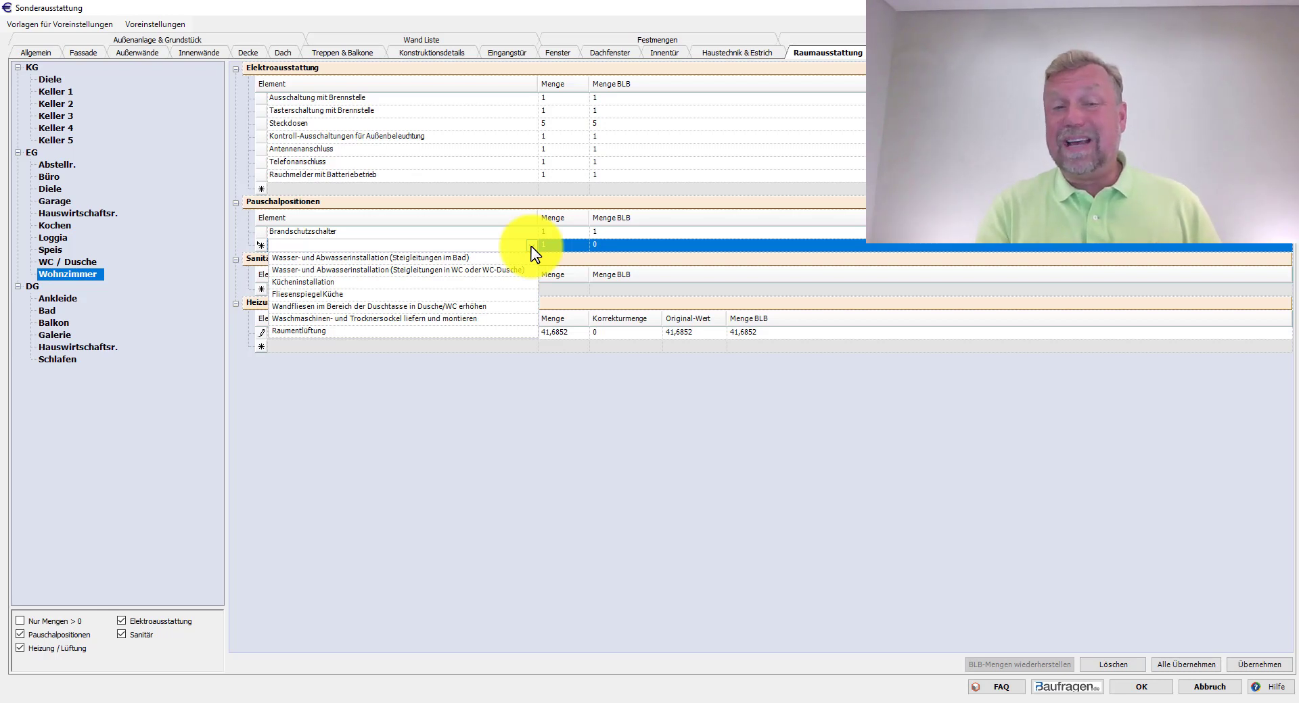
{"action": "left_click", "coordinate": [531, 247]}
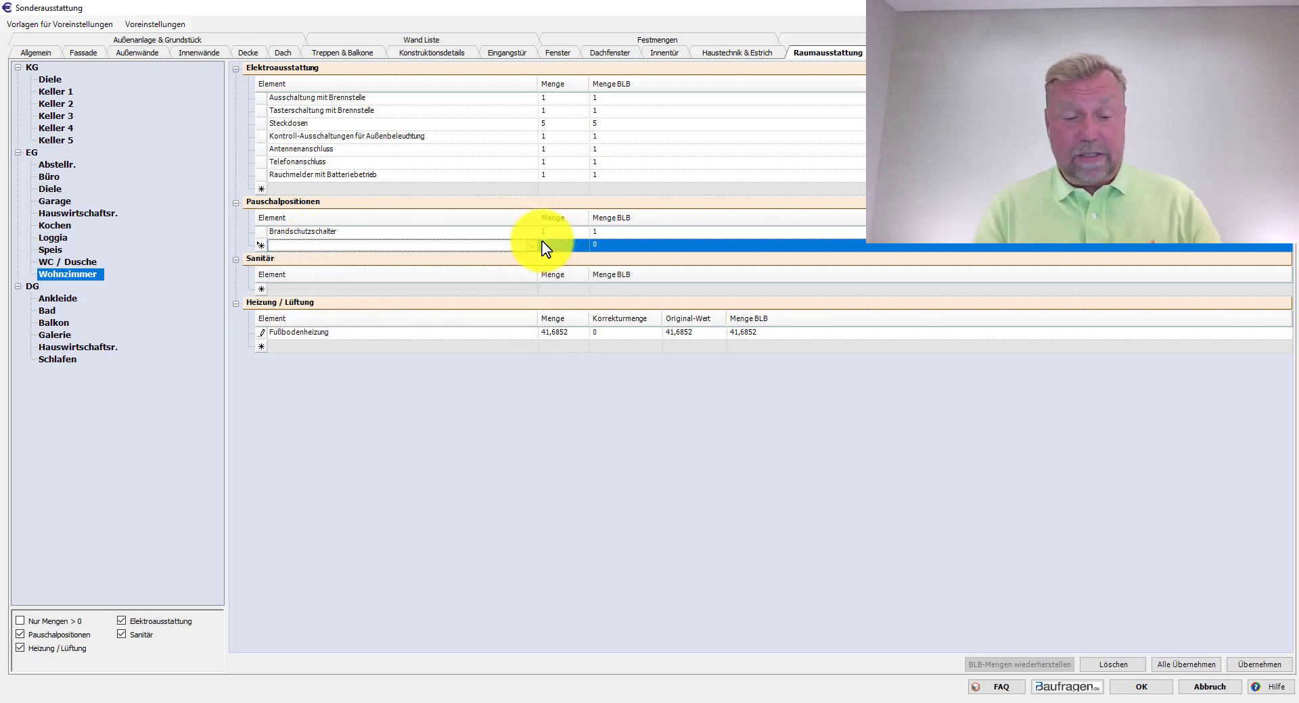
Delete the blank flat-rate row, confirming with Ja in Einträge löschen.
{"action": "left_click", "coordinate": [259, 248]}
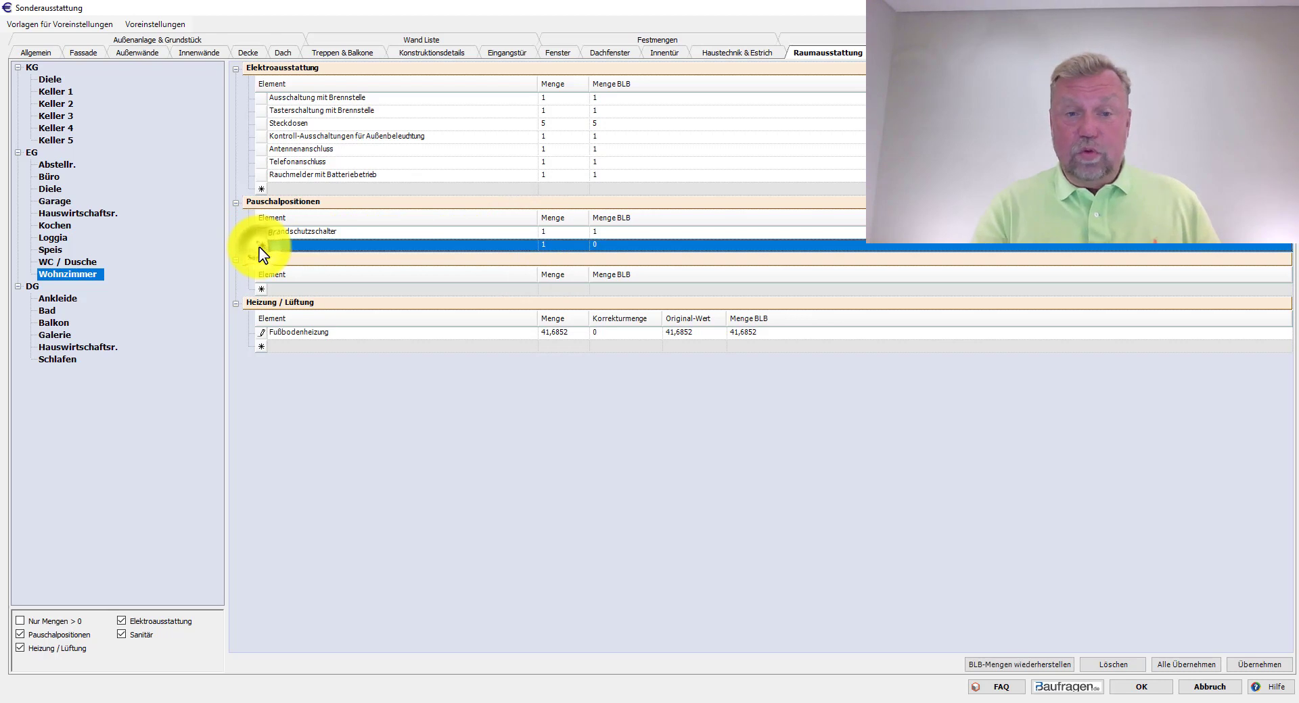
{"action": "key", "text": "Delete"}
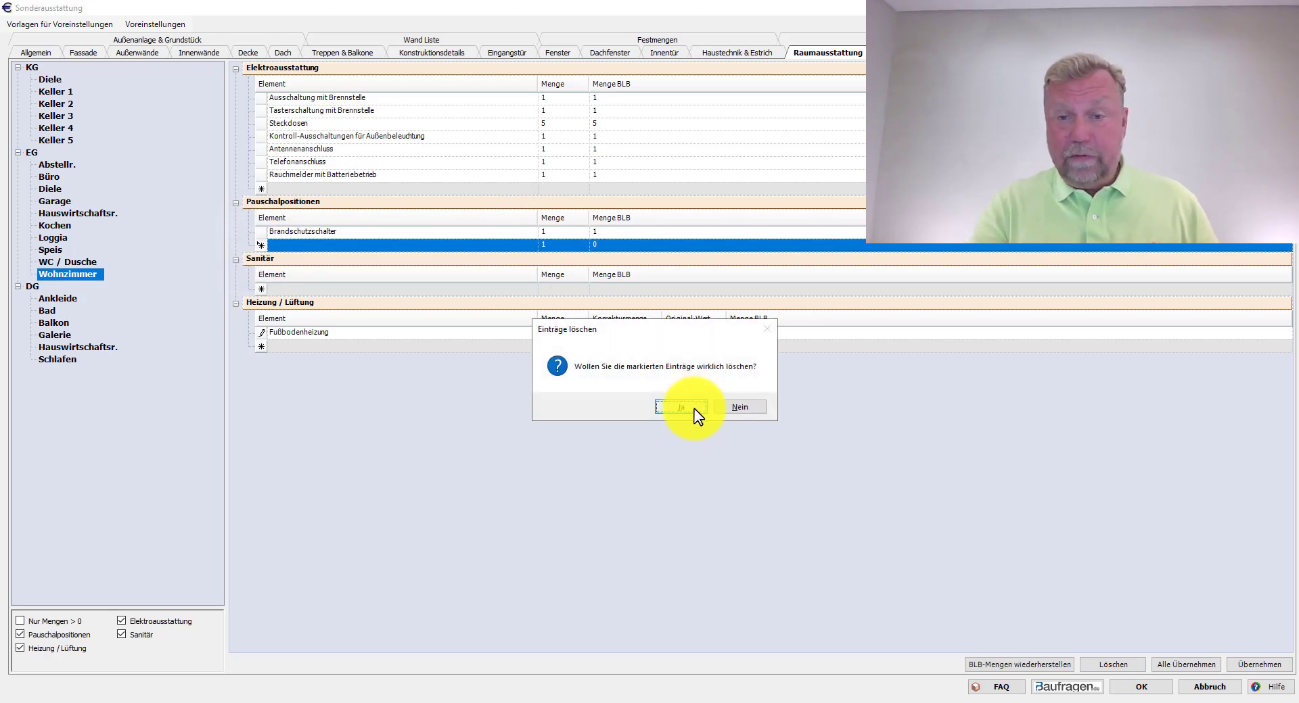
{"action": "left_click", "coordinate": [697, 414]}
{"action": "left_click", "coordinate": [680, 415]}
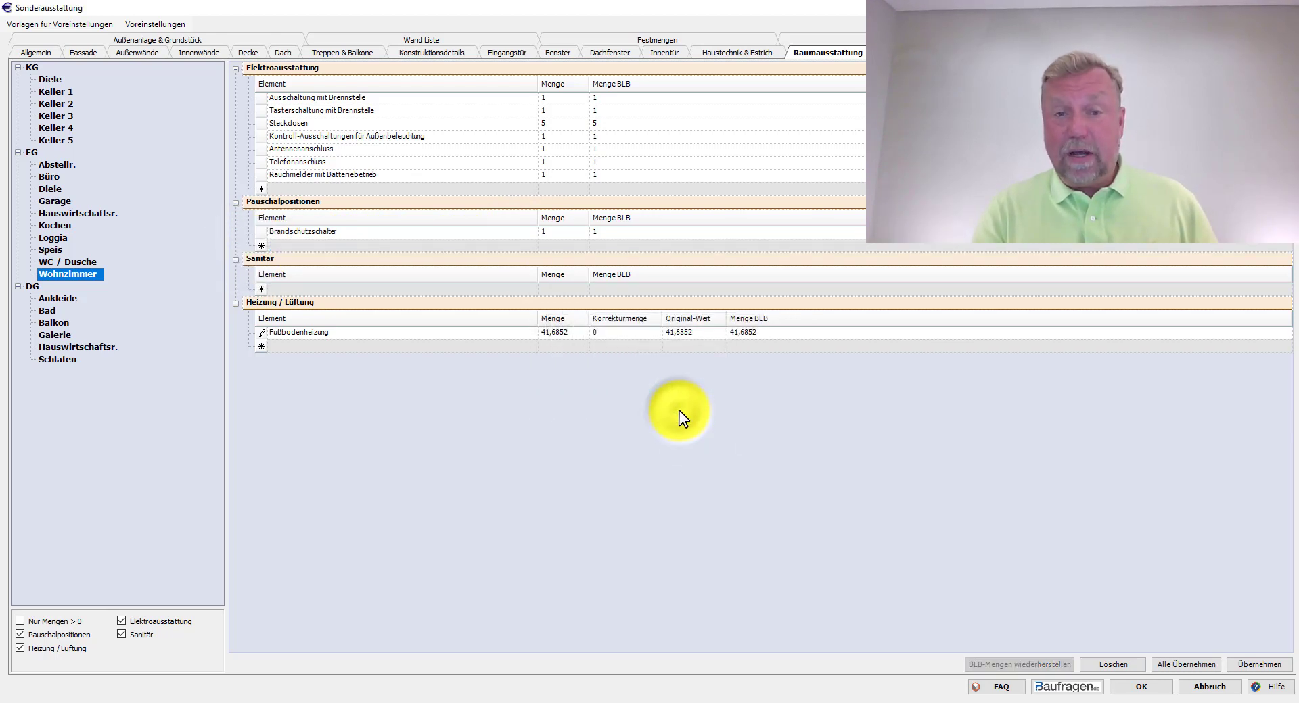
{"action": "left_click", "coordinate": [415, 123]}
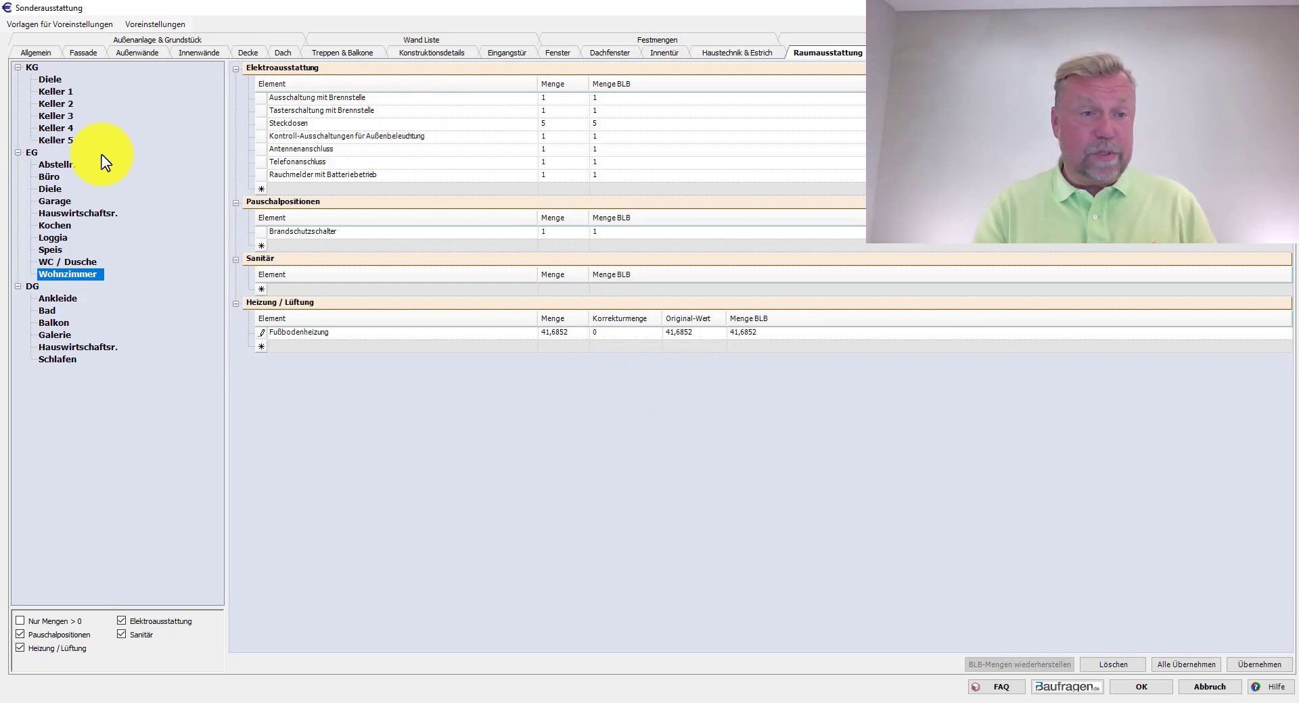
Review the Kochen, Bad, Diele, Loggia and Wohnzimmer lists, ending on WC / Dusche.
{"action": "left_click", "coordinate": [62, 228]}
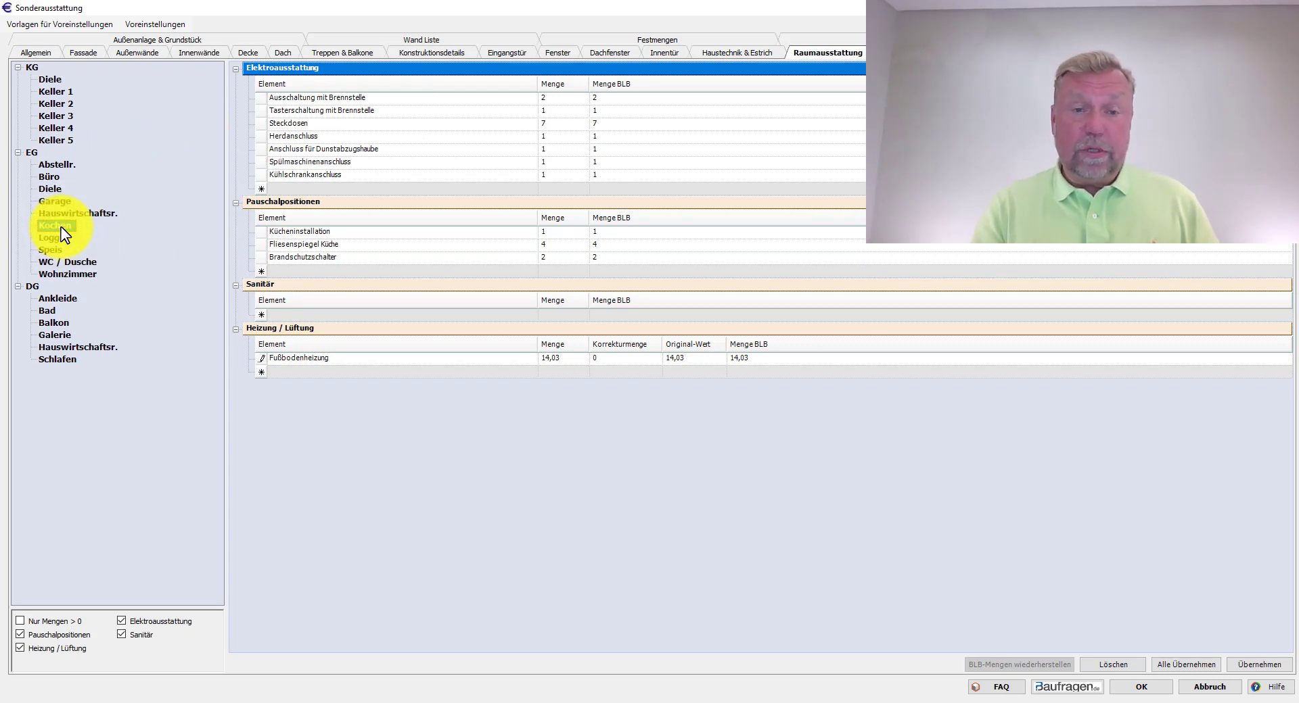
{"action": "left_click", "coordinate": [60, 313]}
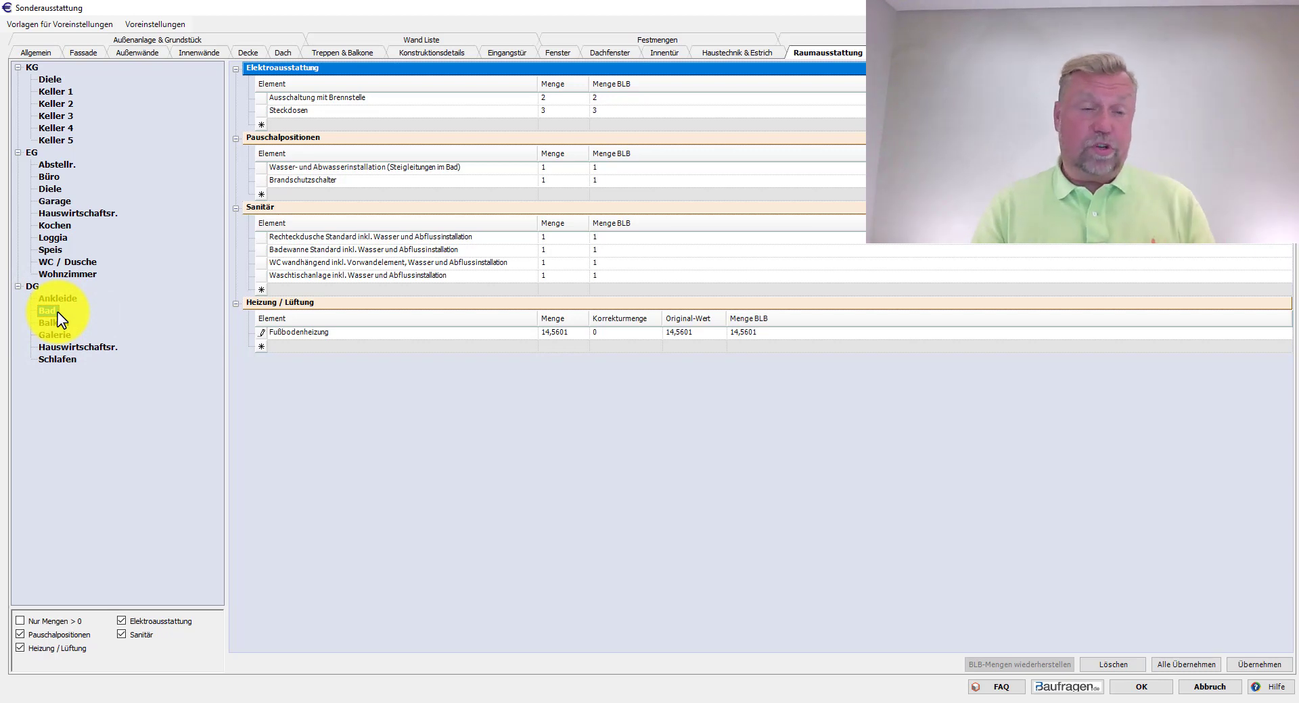
{"action": "left_click", "coordinate": [55, 81]}
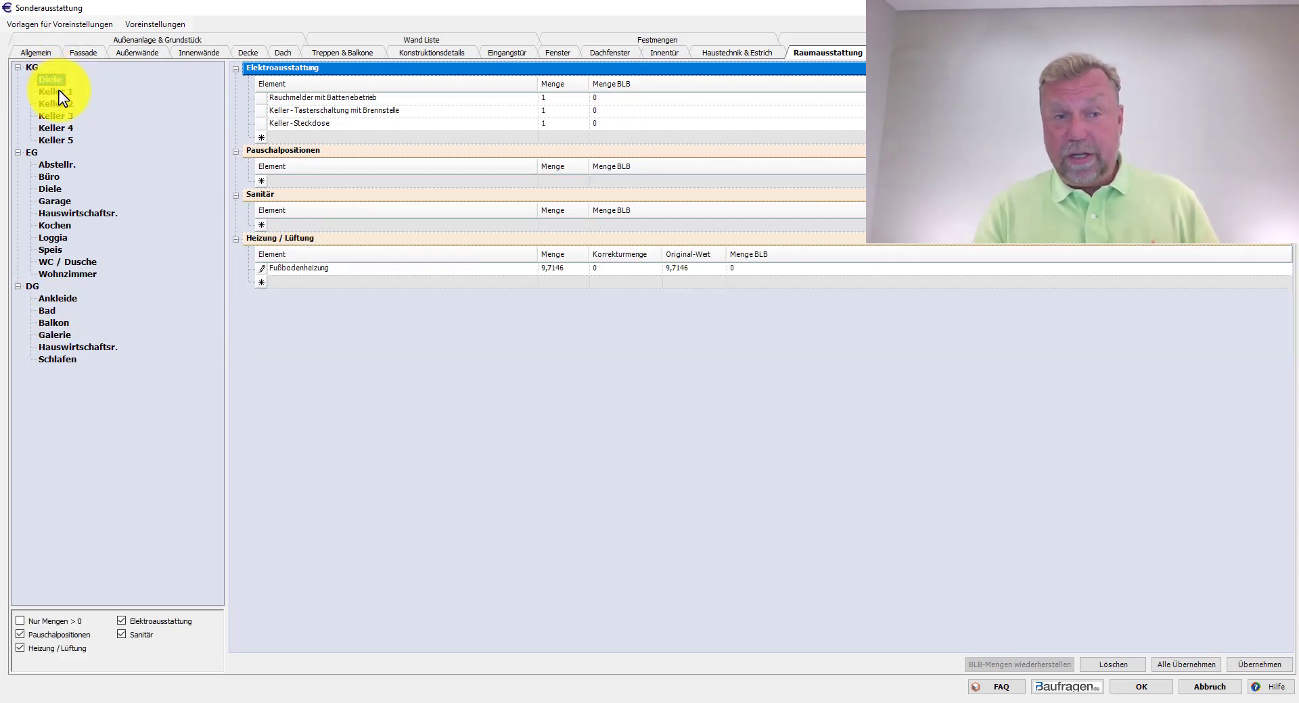
{"action": "left_click", "coordinate": [55, 238]}
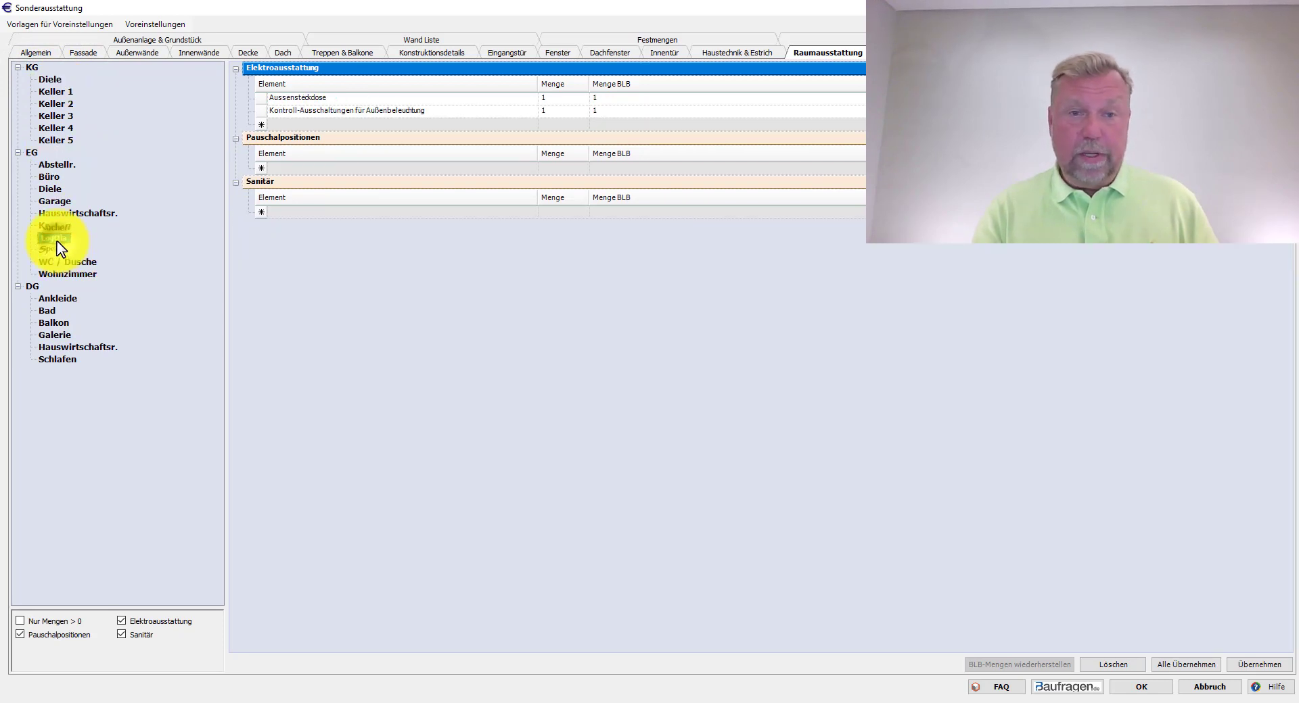
{"action": "left_click", "coordinate": [57, 263]}
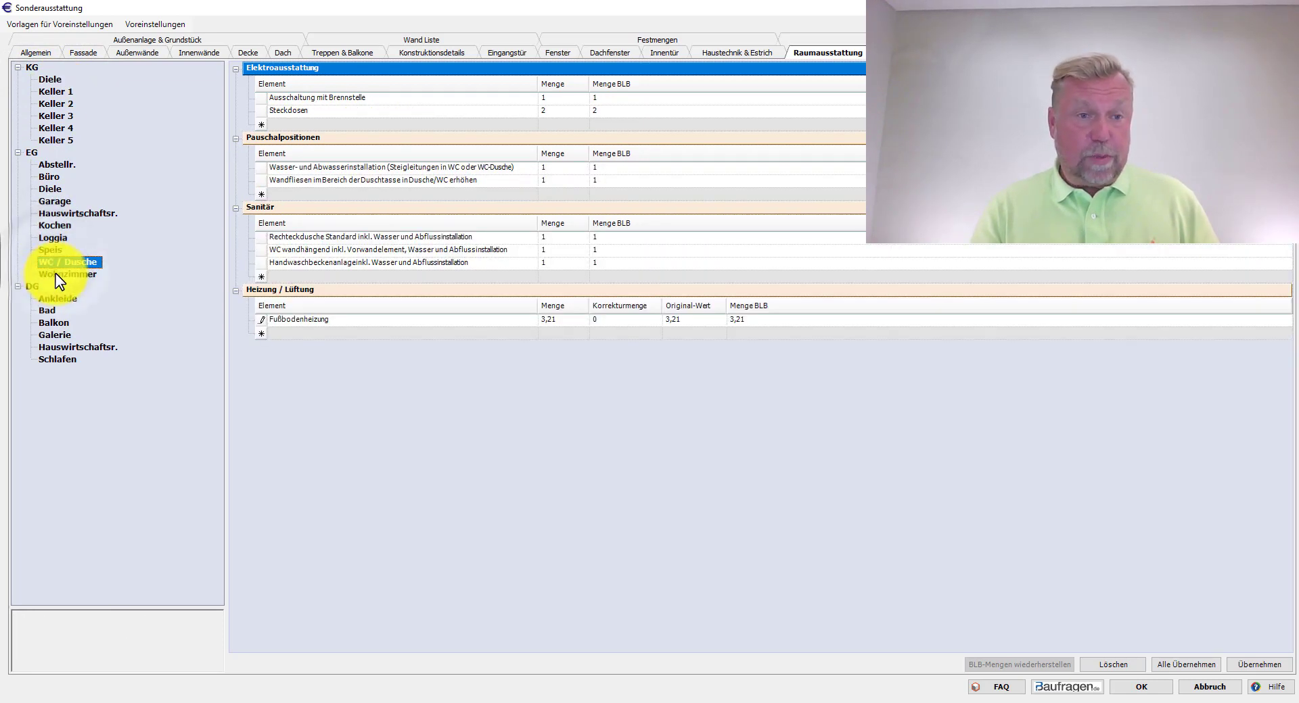
{"action": "left_click", "coordinate": [57, 274]}
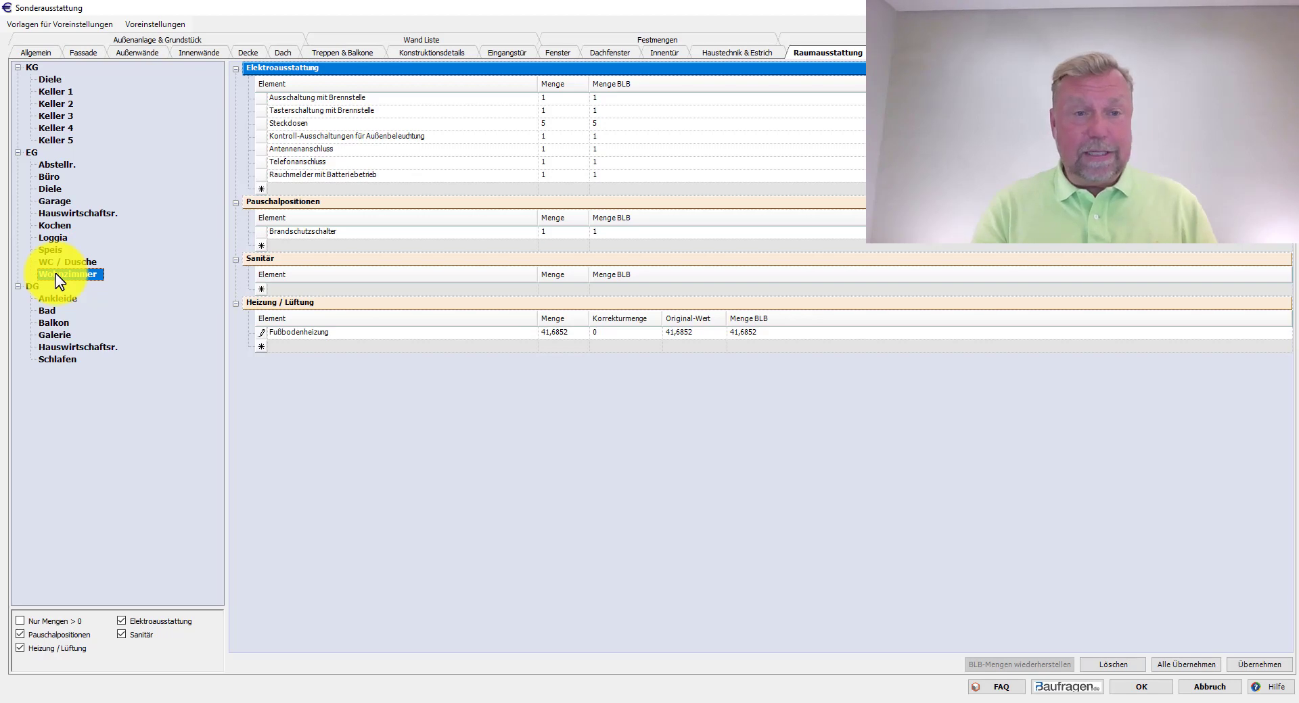
{"action": "left_click", "coordinate": [60, 263]}
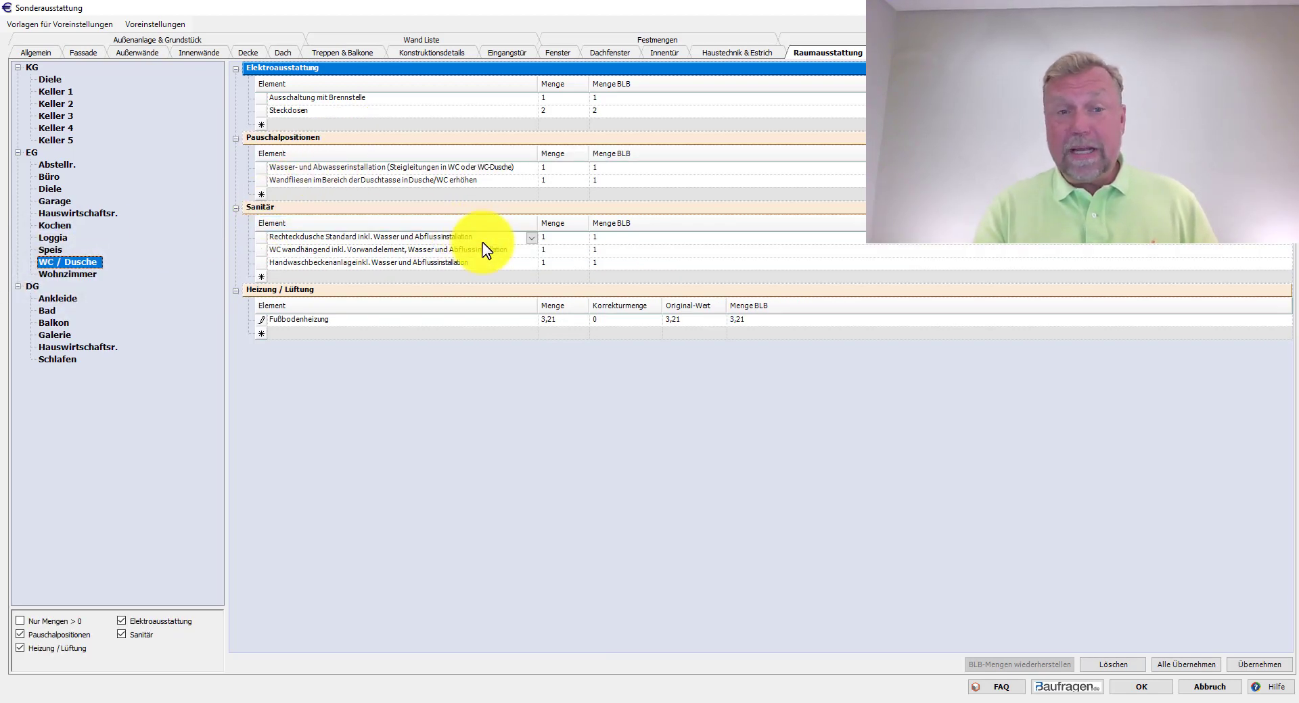
Set the WC / Dusche Handwaschbeckenanlage quantity to 2 and close the dialog.
{"action": "left_click", "coordinate": [560, 264]}
{"action": "type", "text": "2"}
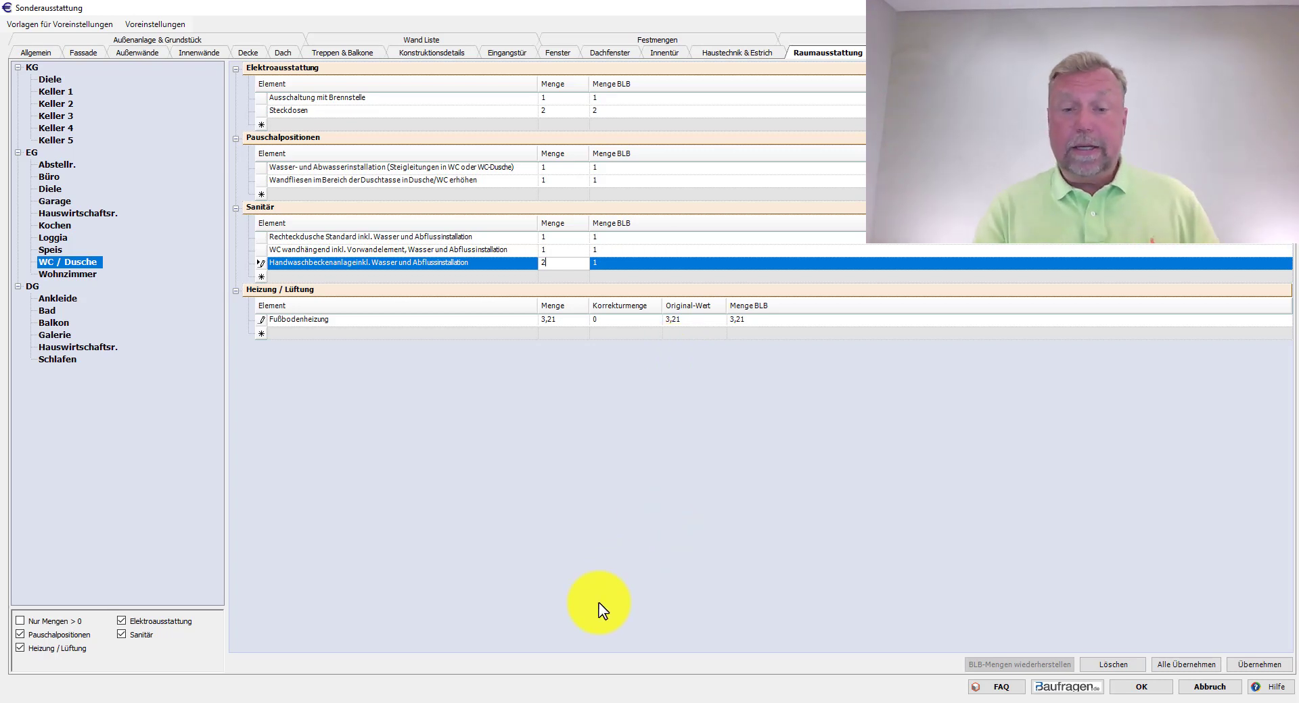
{"action": "key", "text": "Return"}
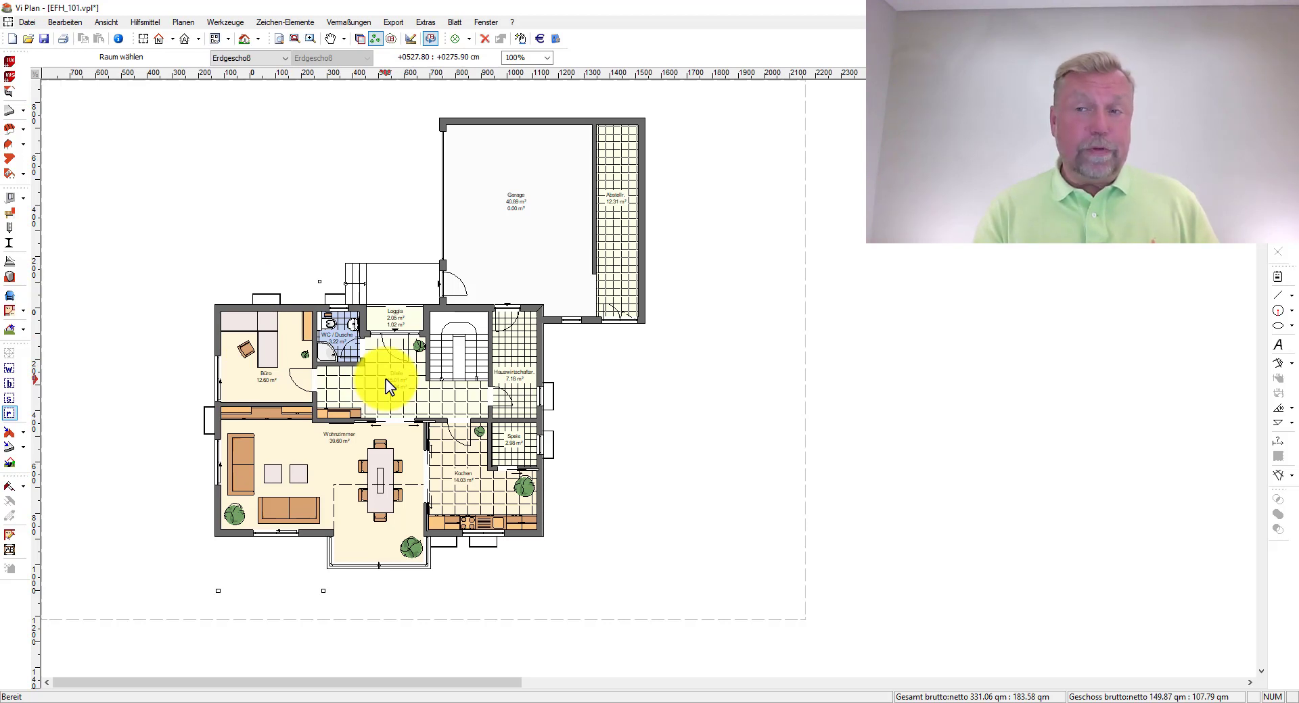
Switch the plan to outline-and-tiles mode and return to WC / Dusche's special-equipment list.
{"action": "left_click", "coordinate": [10, 398]}
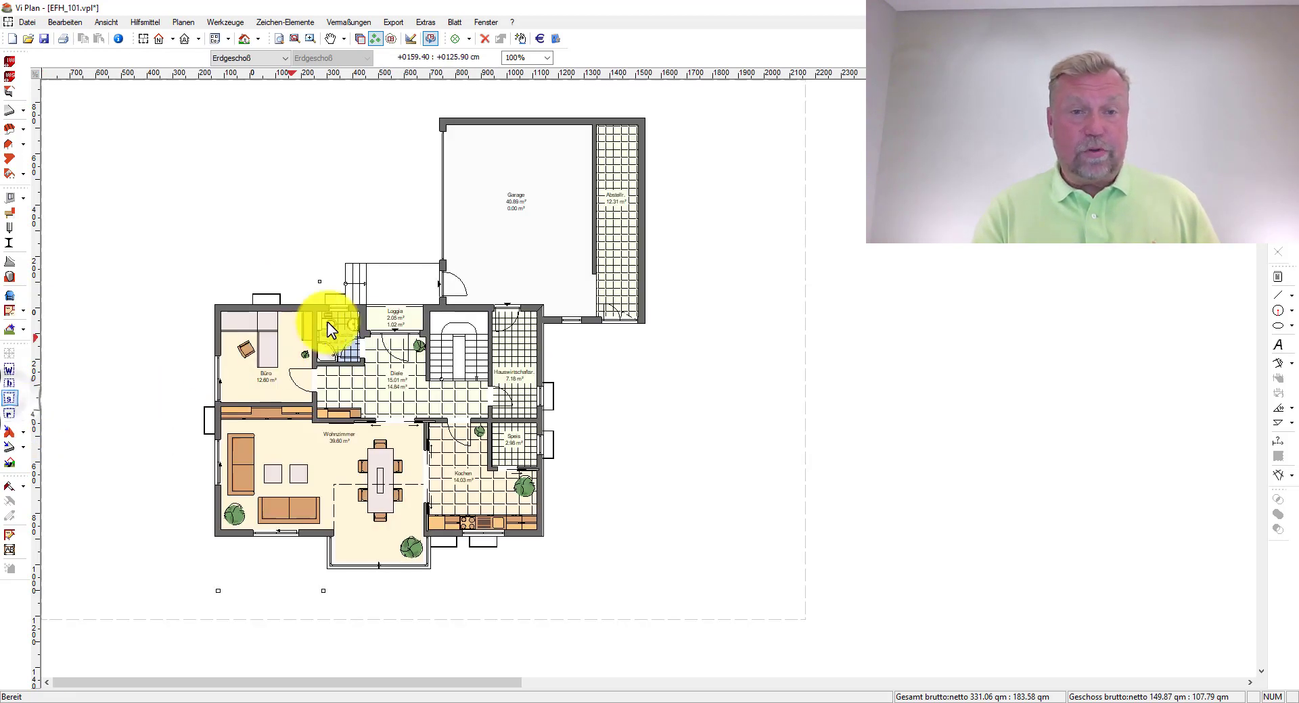
{"action": "left_click", "coordinate": [366, 371]}
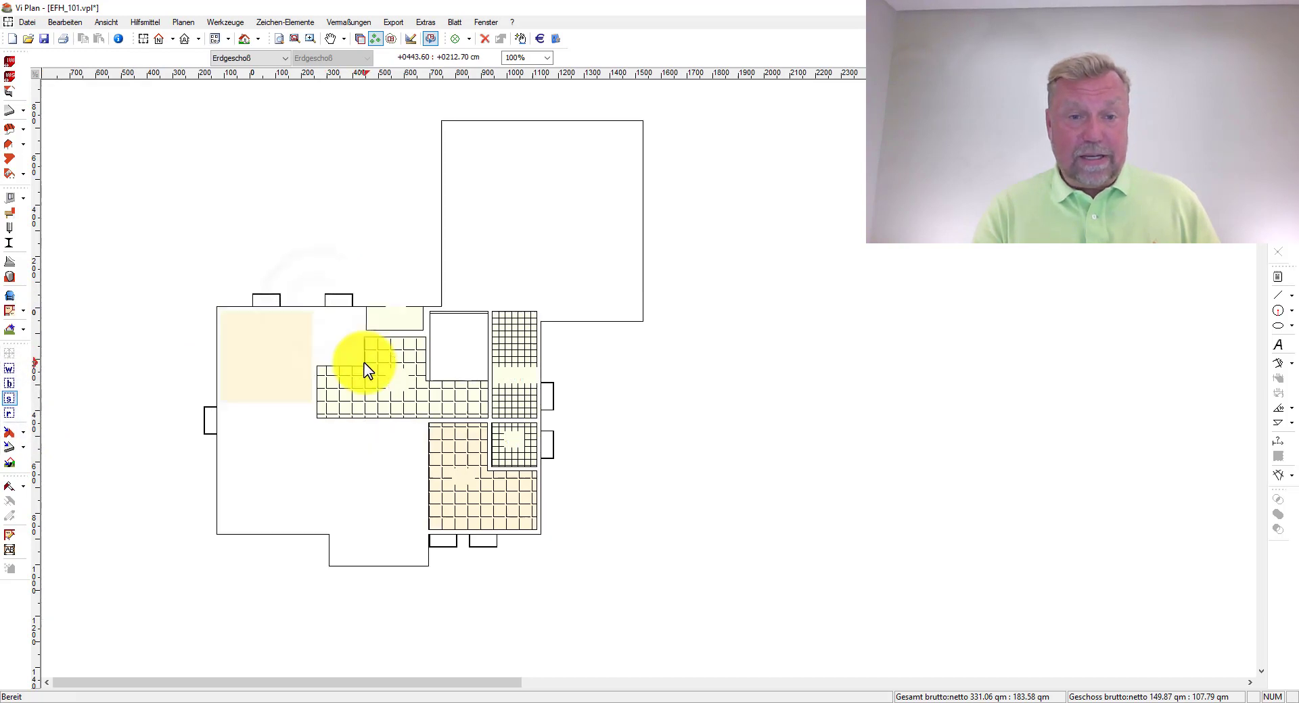
{"action": "key", "text": "Delete"}
{"action": "key", "text": "Escape"}
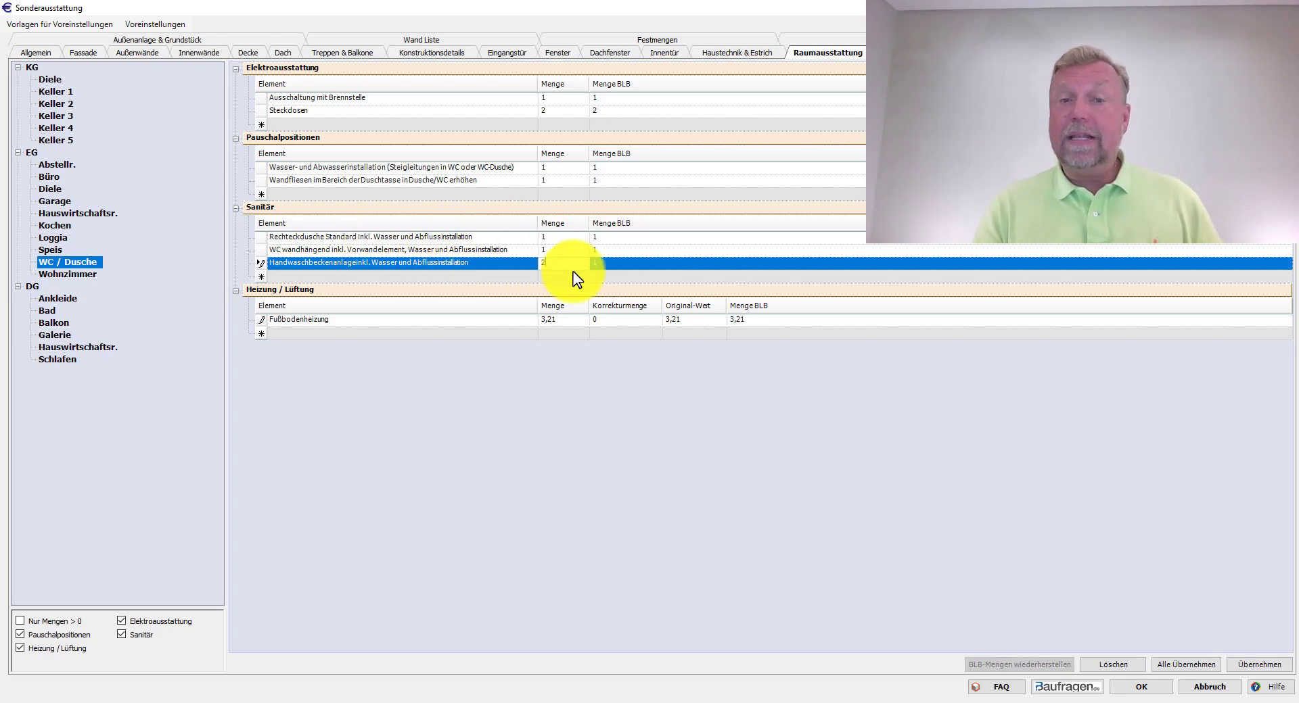
Add Duschtrennwand 1-seitig, remove Rechteckdusche, and add bodenebene Dusche-Anlage 90x90.
{"action": "left_click", "coordinate": [533, 277]}
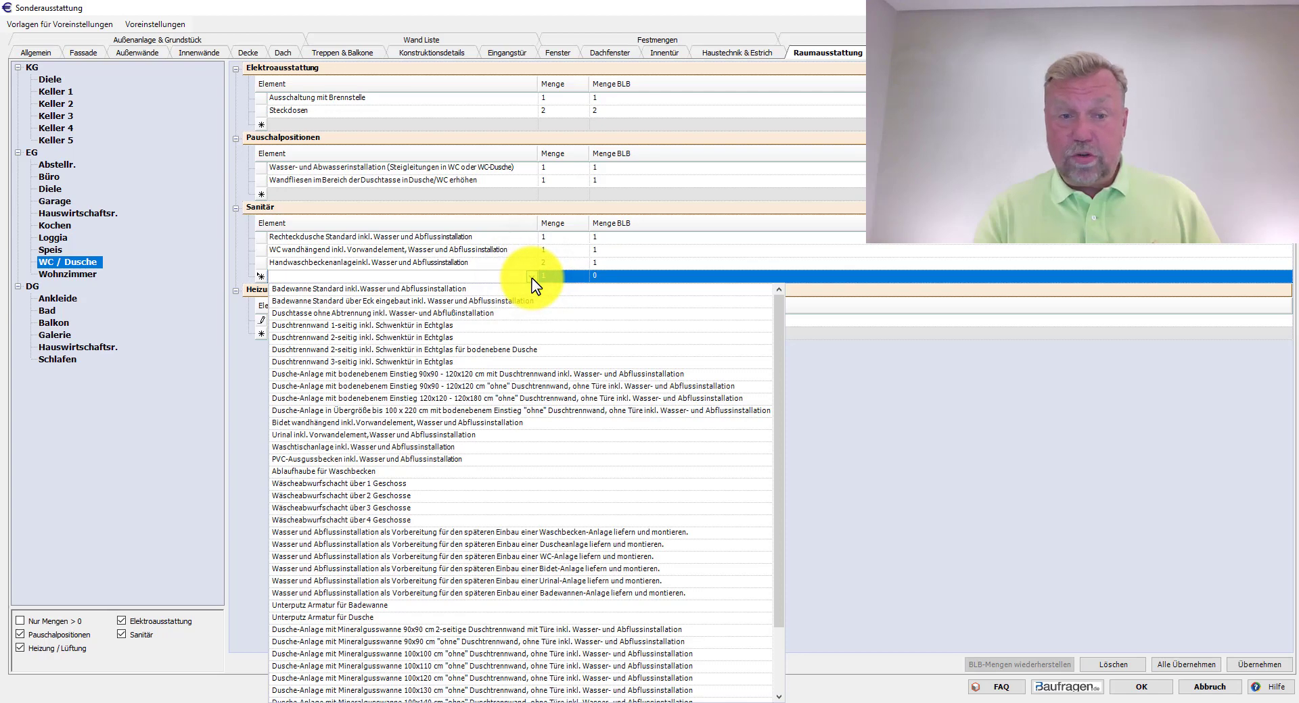
{"action": "left_click", "coordinate": [382, 326]}
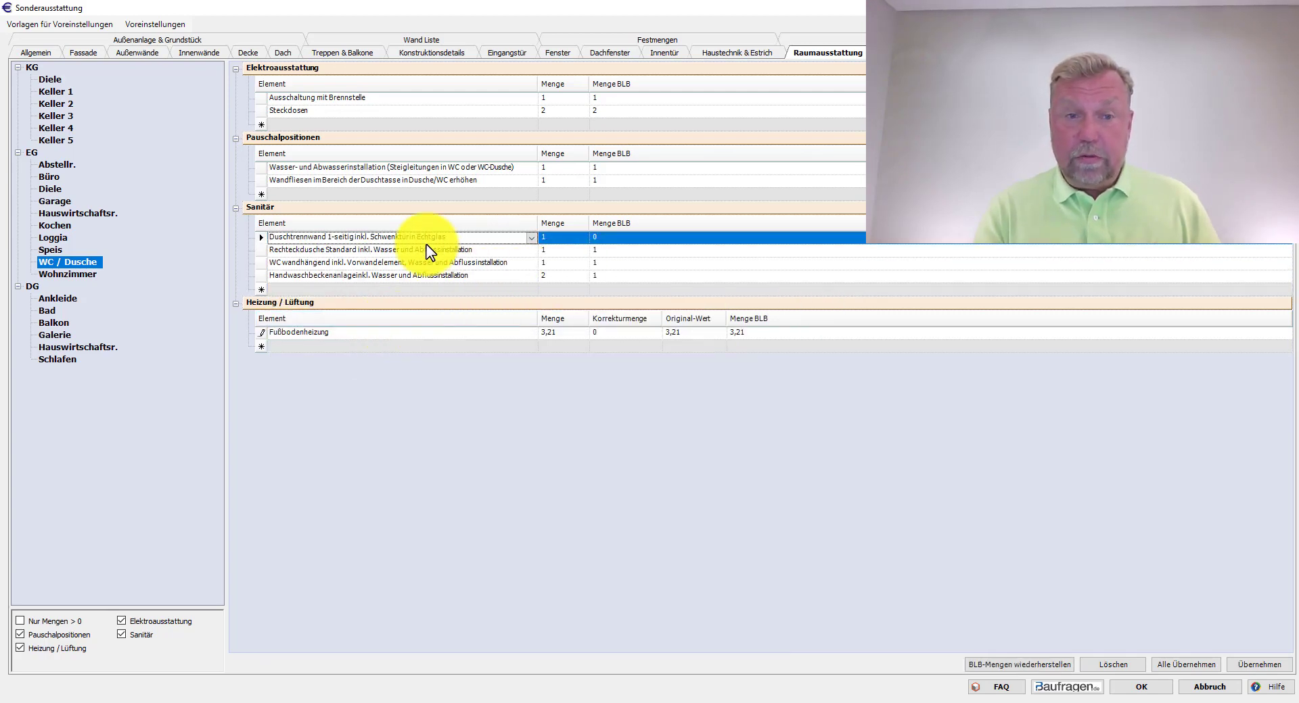
{"action": "left_click", "coordinate": [429, 251]}
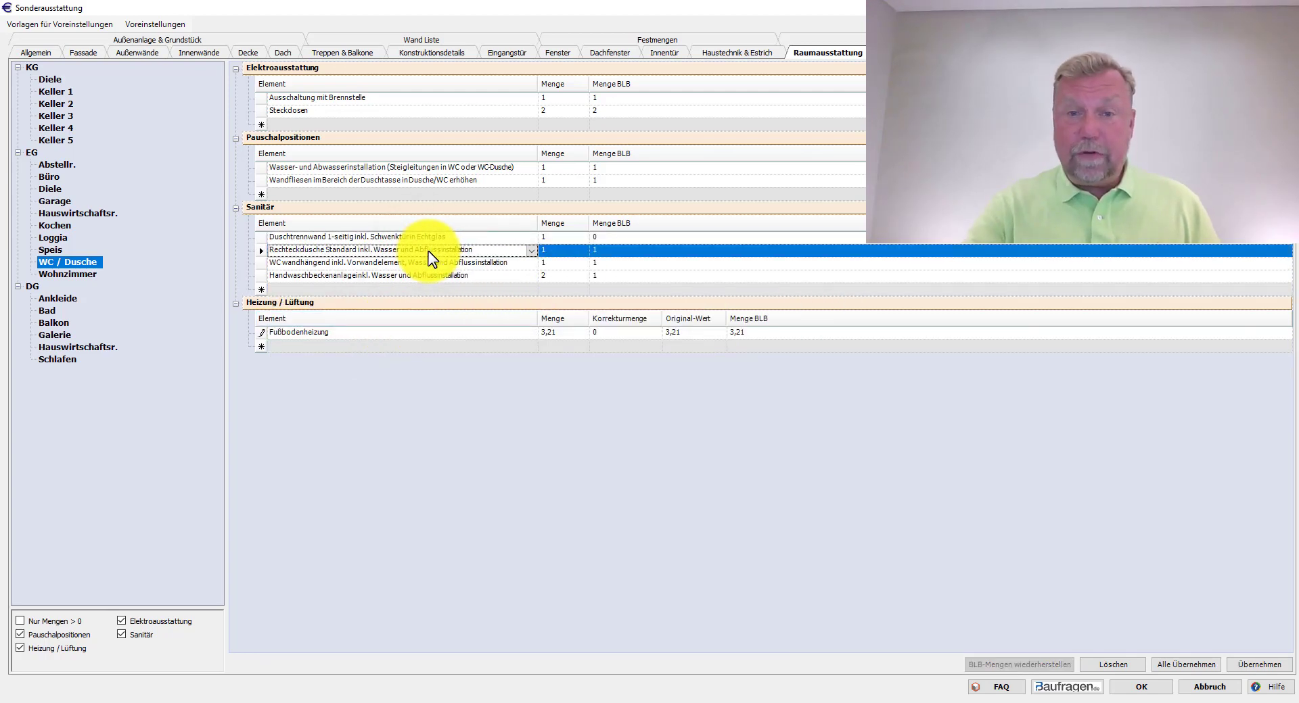
{"action": "left_click", "coordinate": [261, 253]}
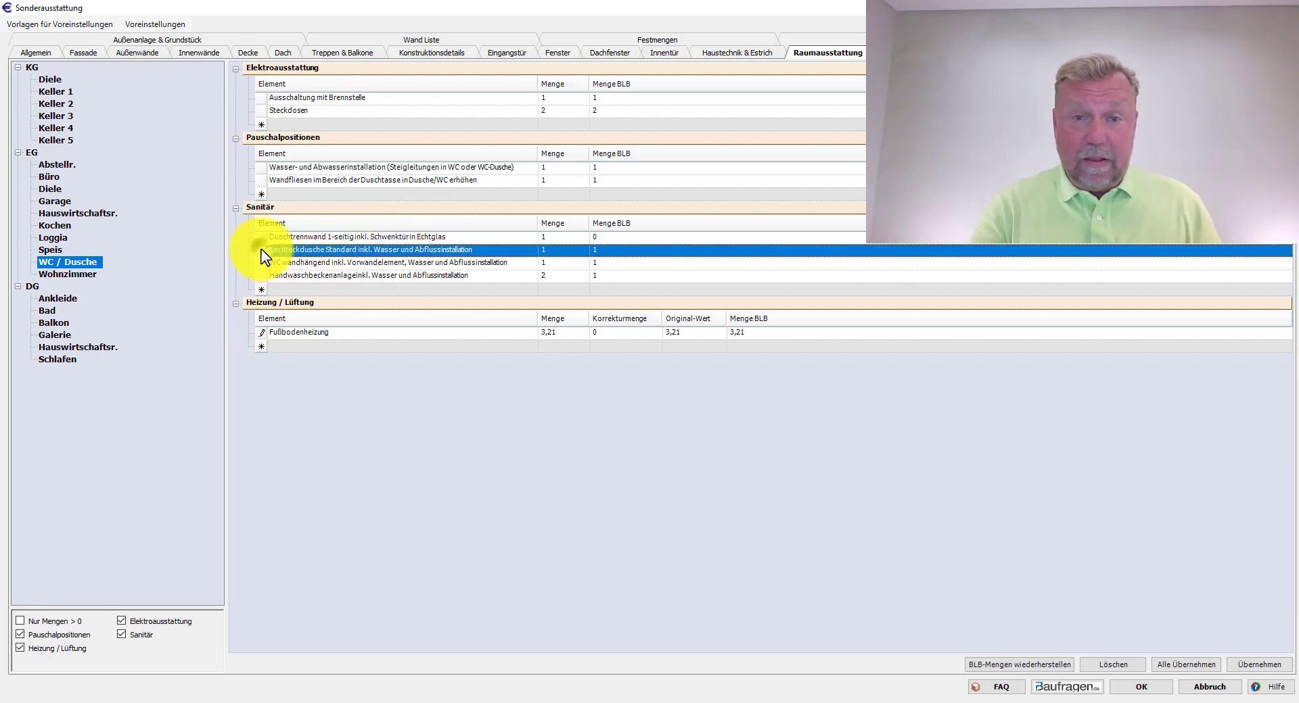
{"action": "key", "text": "Delete"}
{"action": "left_click", "coordinate": [672, 411]}
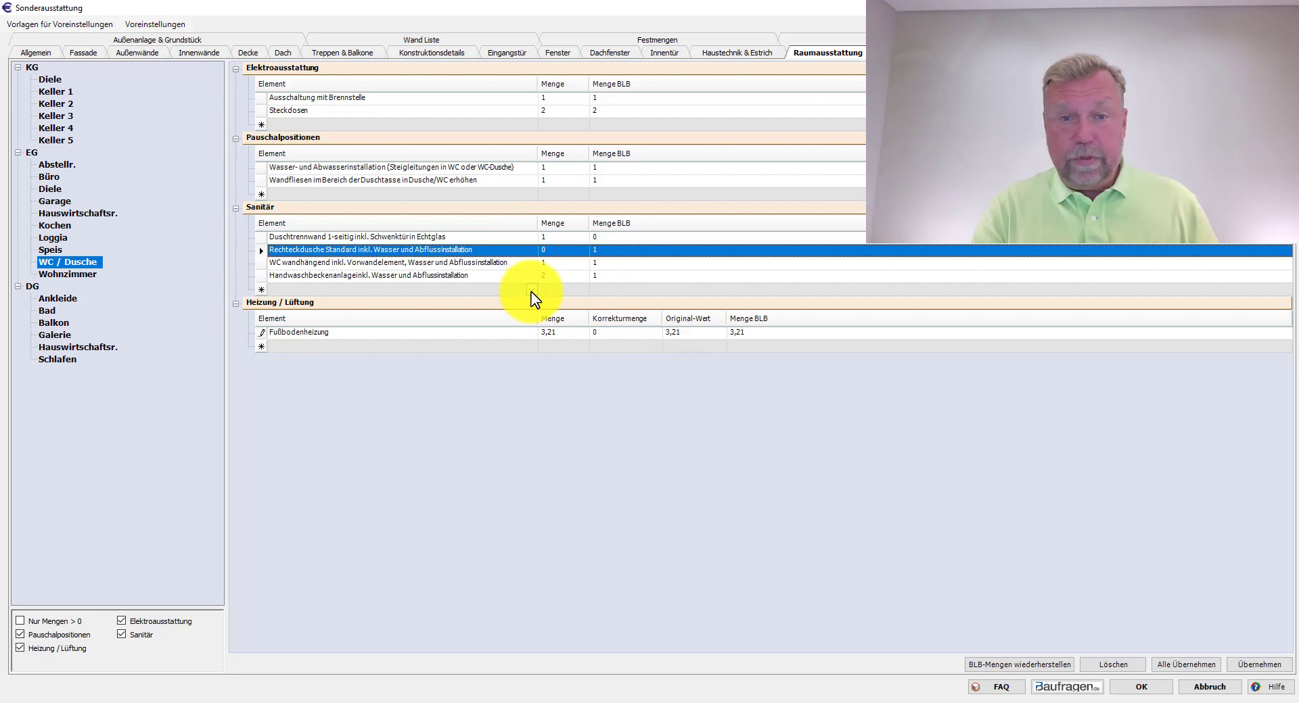
{"action": "left_click", "coordinate": [532, 291]}
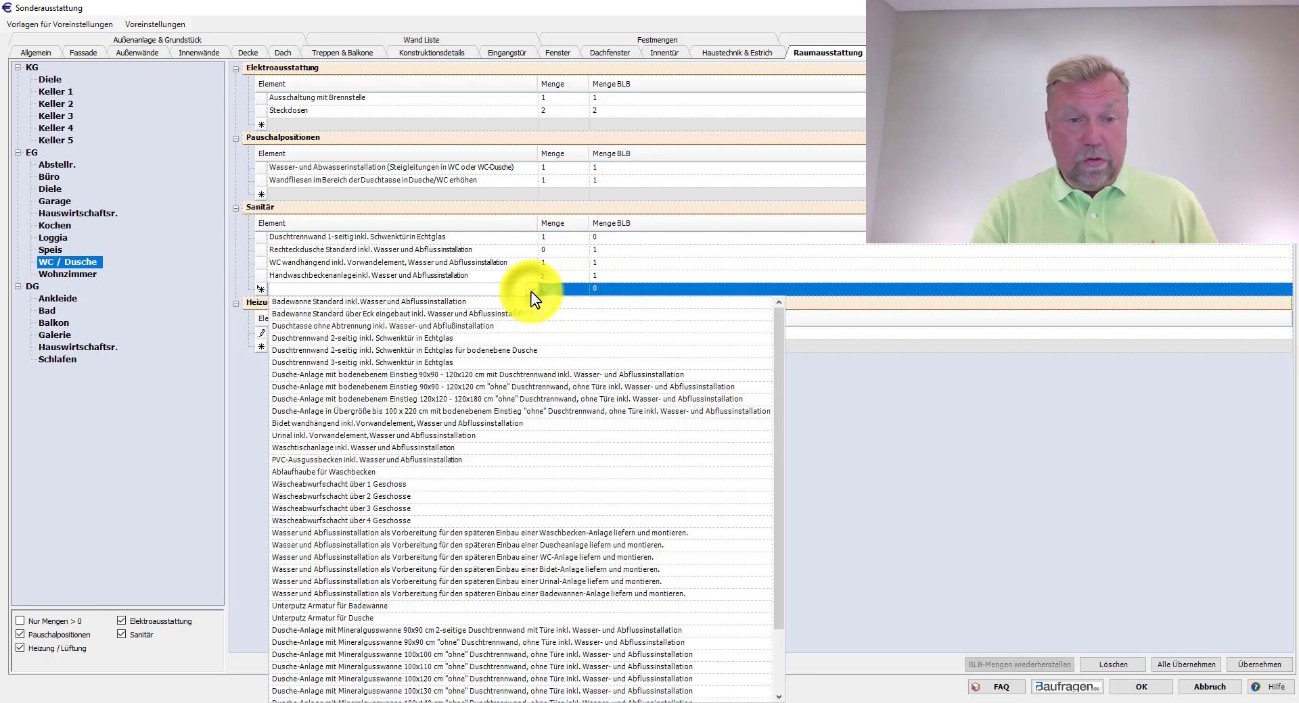
{"action": "left_click", "coordinate": [447, 387]}
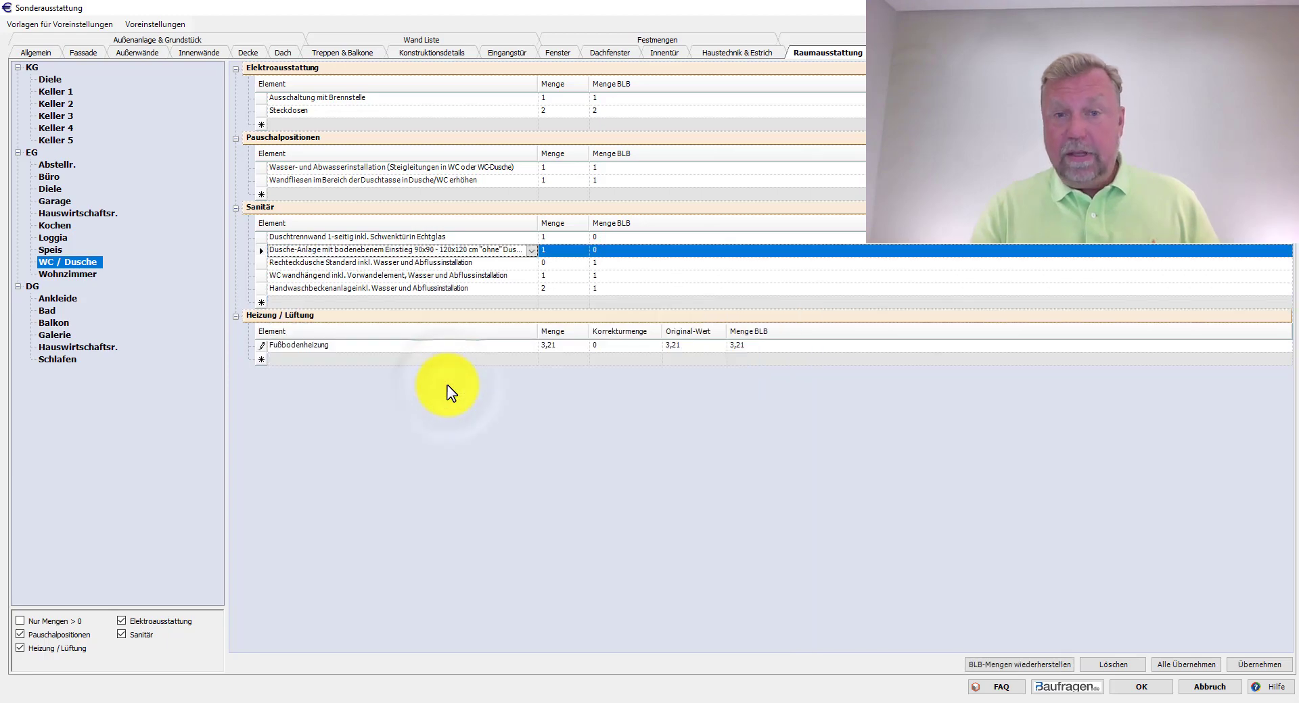